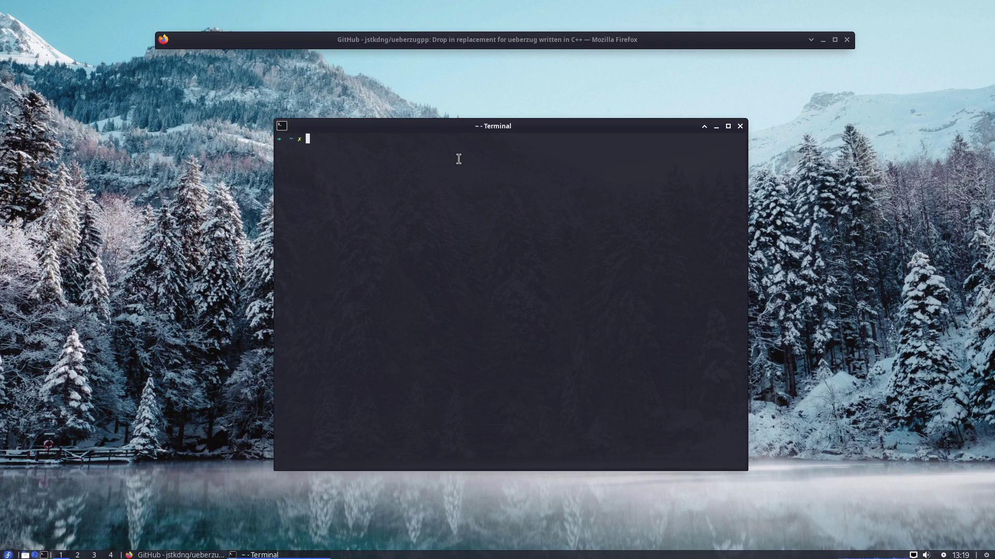
text(iudo dnf install ranger)
- Install ranger with 'sudo dnf install ranger' and confirm the package prompt
key(Return)
key(Return)
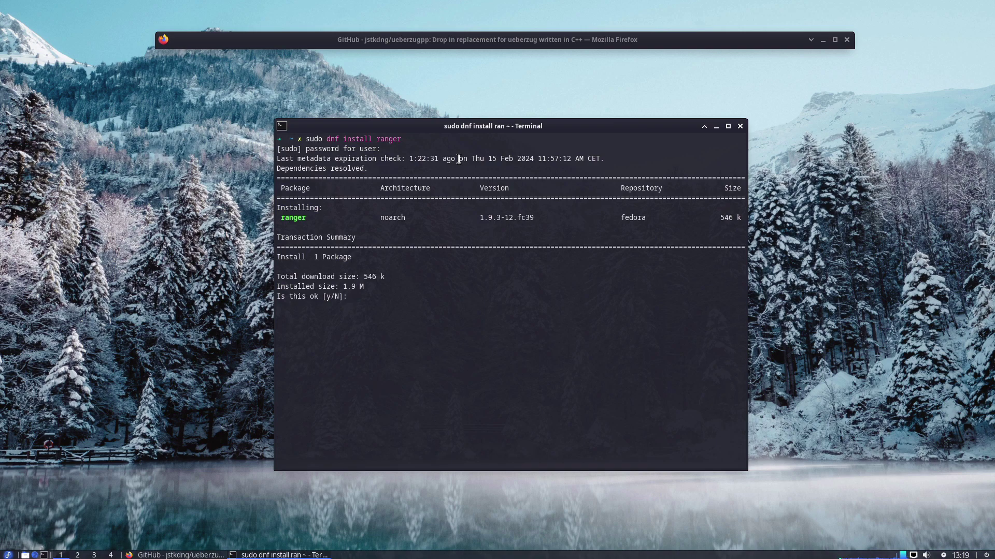
text(y)
key(Return)
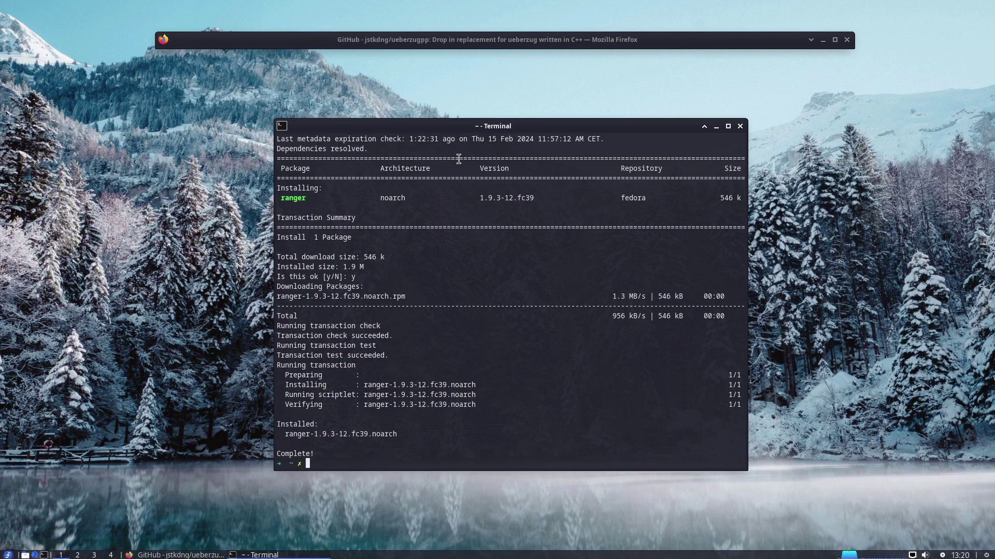
text(ranger)
key(Return)
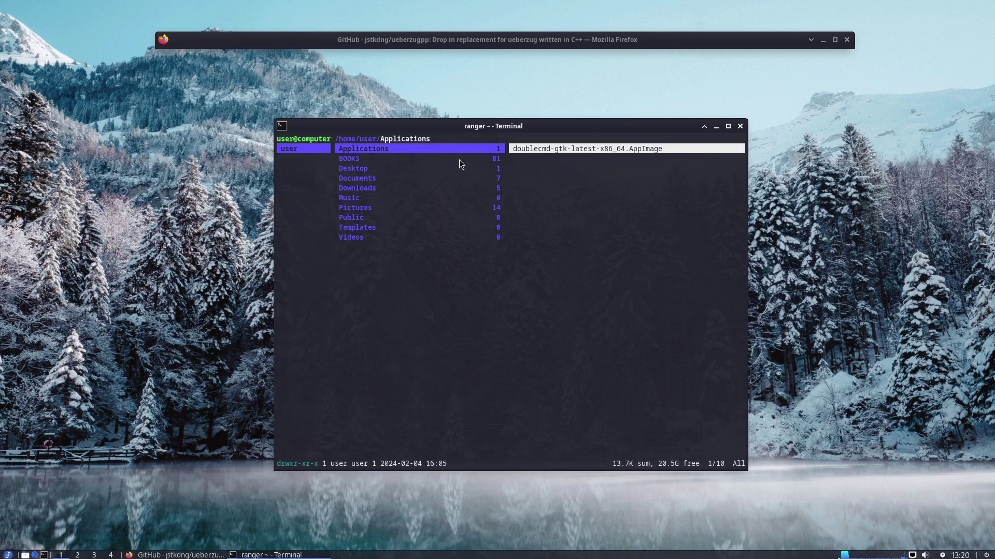
key(j)
key(l)
key(l)
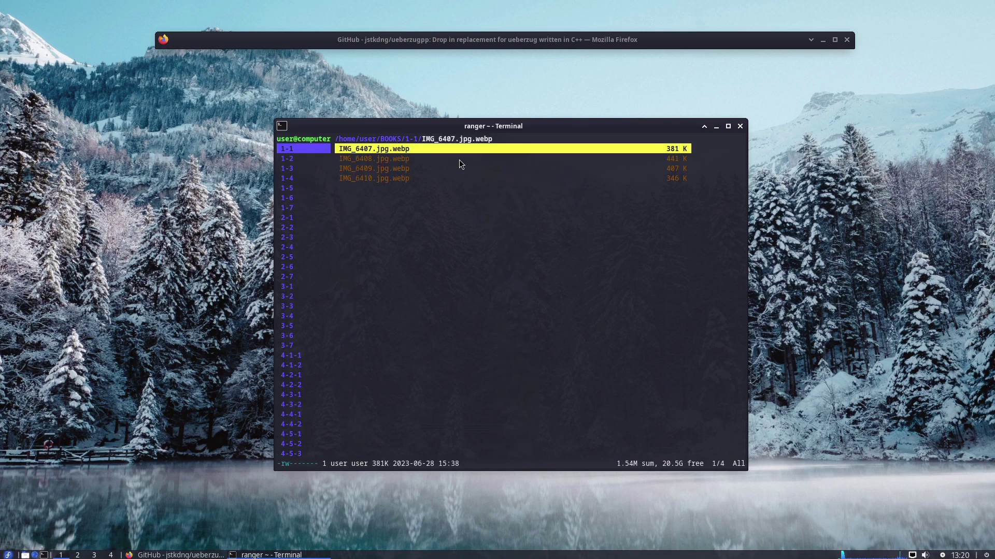
key(l)
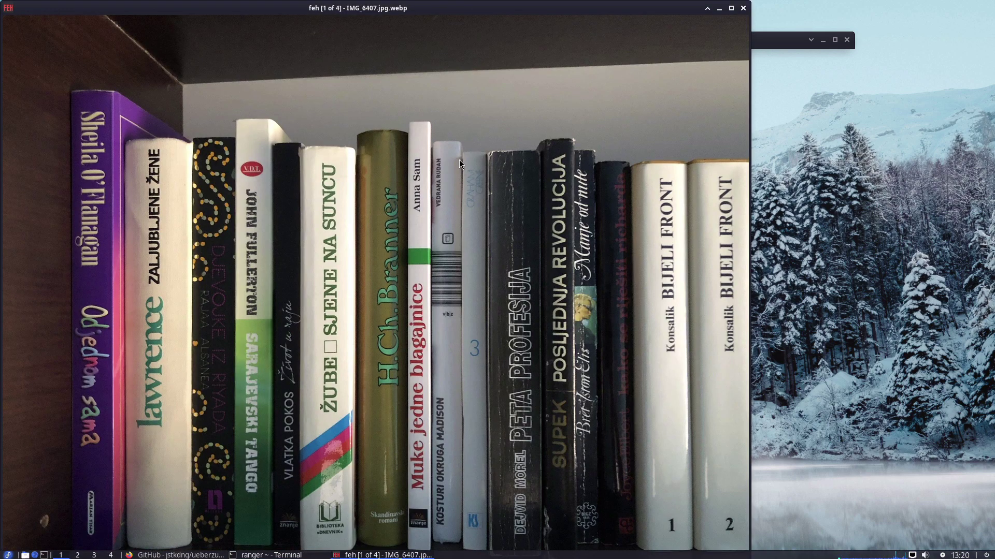
key(q)
key(q)
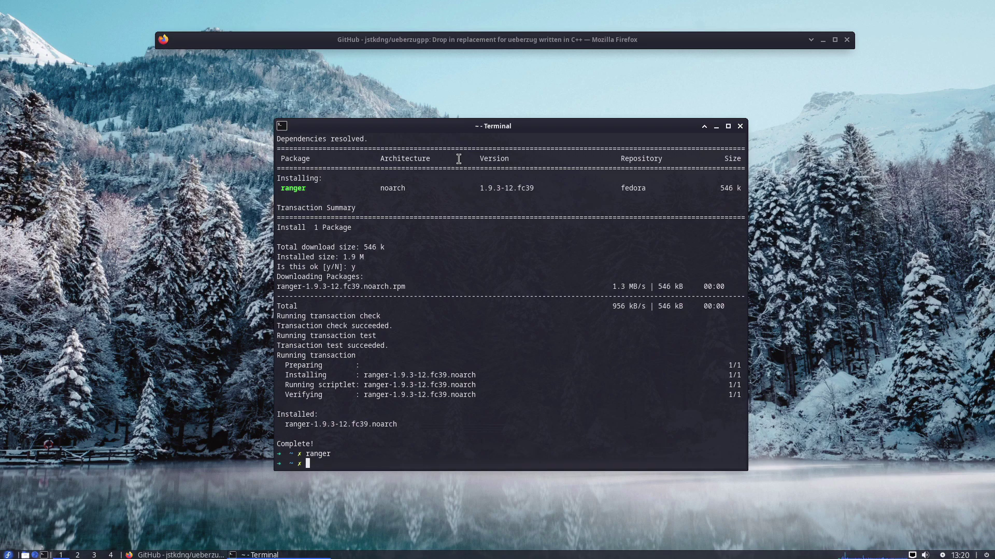
text(sudo dnf install )
text(w3m)
text( w3m)
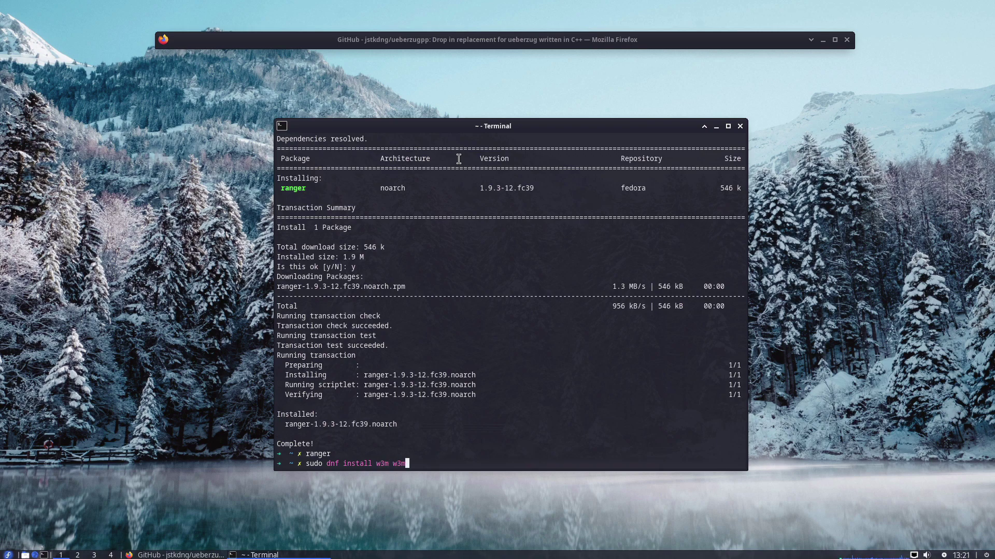
text(-img)
- Install w3m and w3m-img with dnf and confirm the package prompt
key(Return)
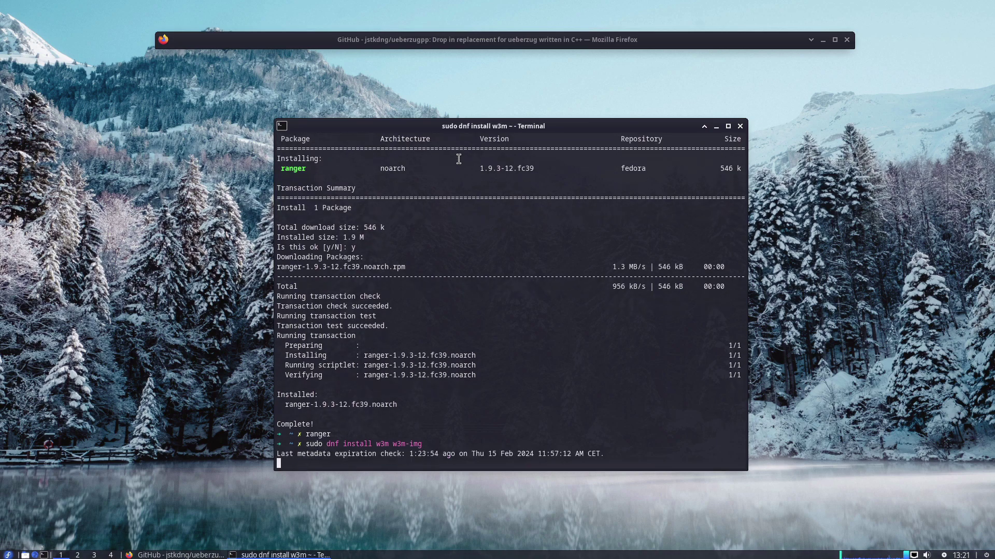
text(y)
key(Return)
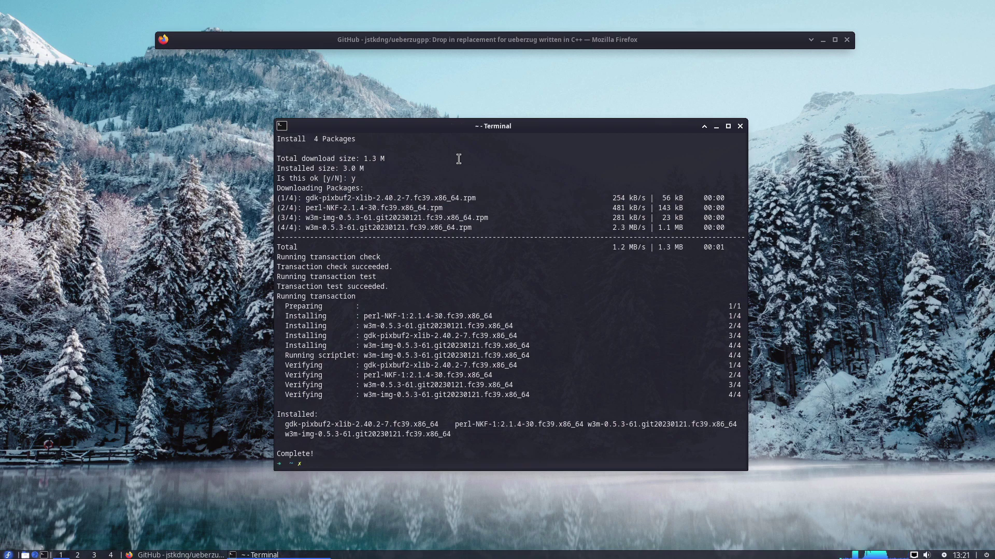
text(ranger)
text( --copy-config)
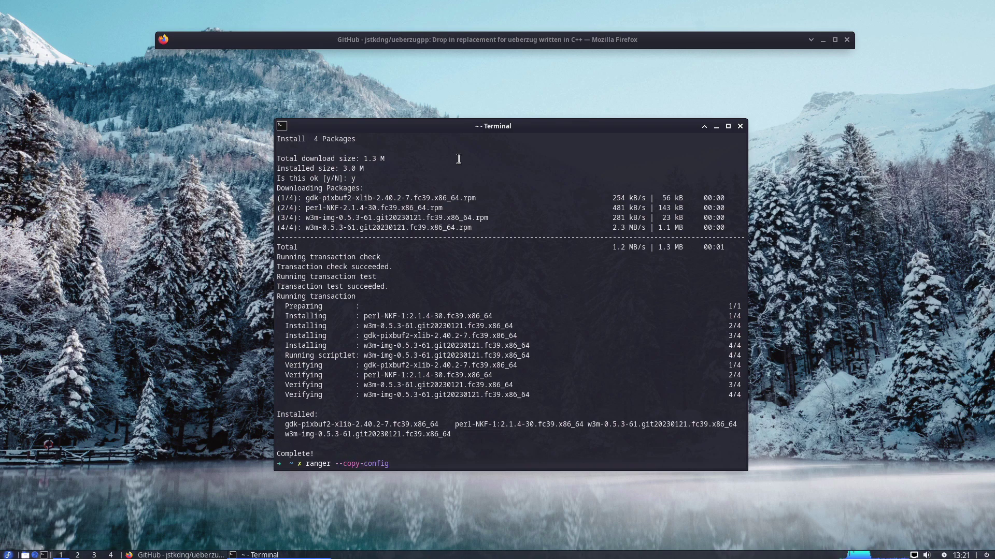
text( all)
- Copy ranger's default config files into ~/.config/ranger with 'ranger --copy-config all'
key(Return)
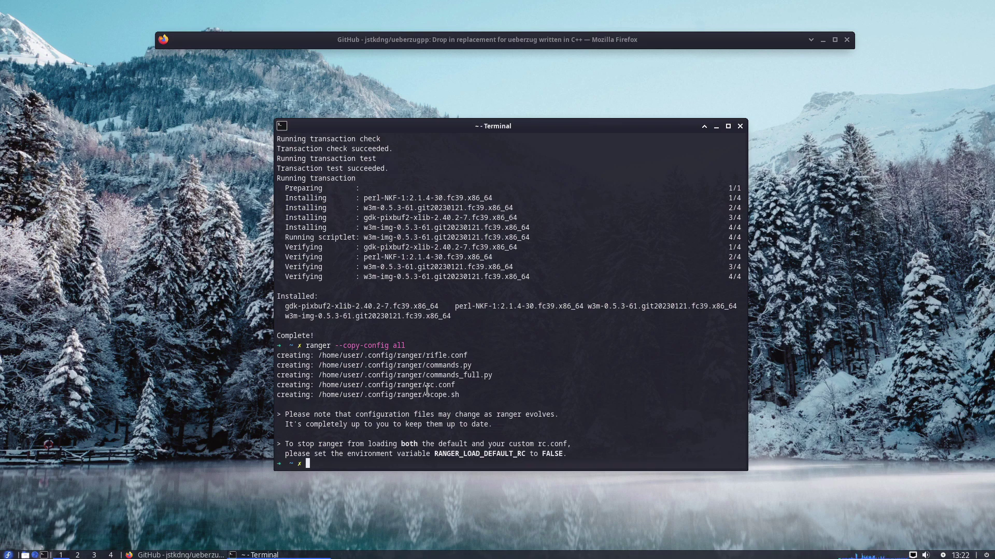
text(micro )
text(.config/)
text(ranger/)
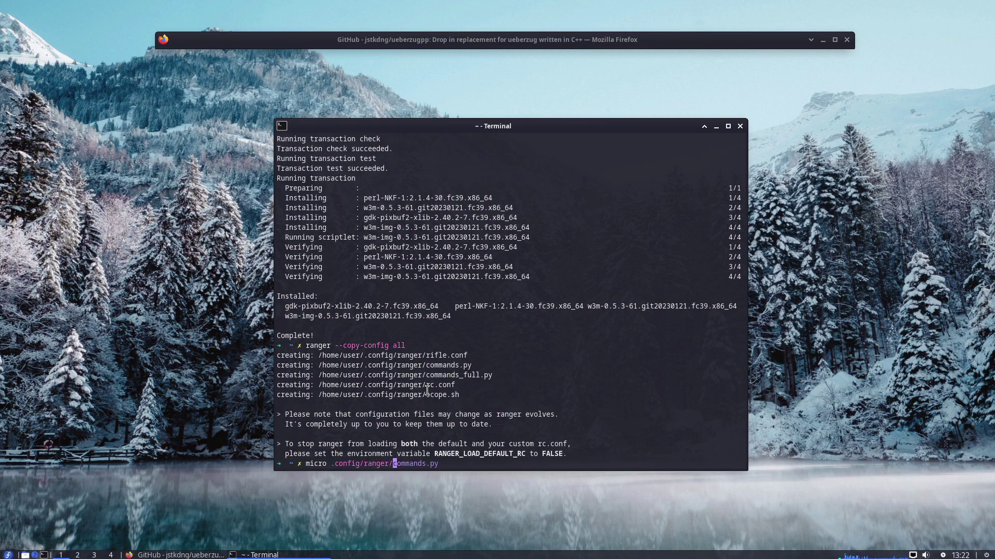
text(rc.conf)
- Open rc.conf in micro, change preview_images from false to true, and save
key(Right)
key(Return)
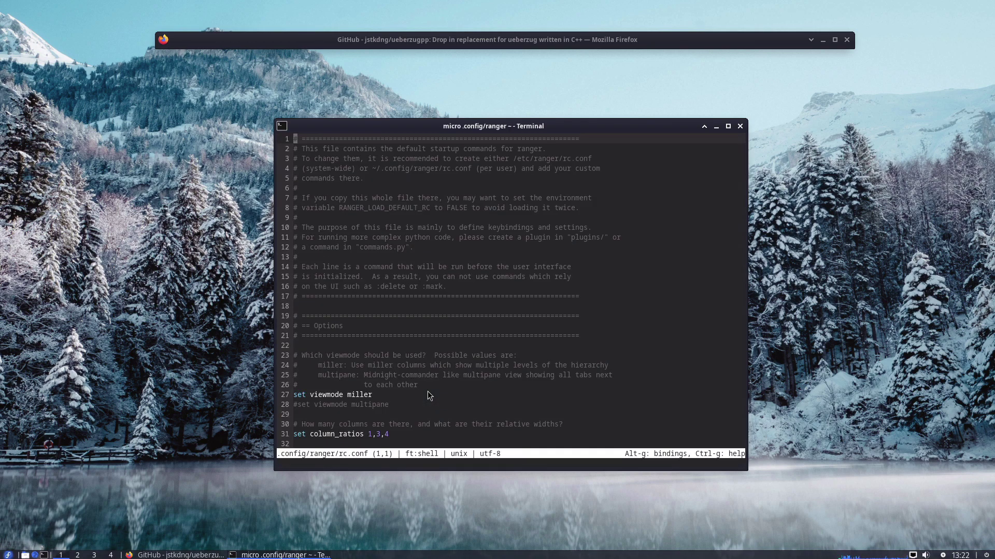
scroll(419, 352, down, 2)
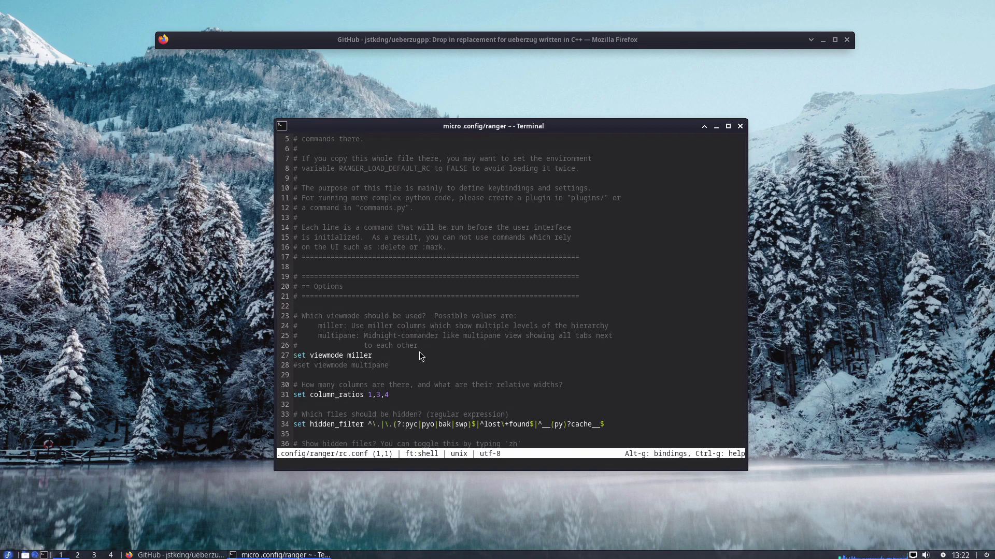
scroll(419, 353, down, 6)
scroll(419, 349, down, 5)
scroll(419, 349, down, 5)
scroll(418, 347, down, 8)
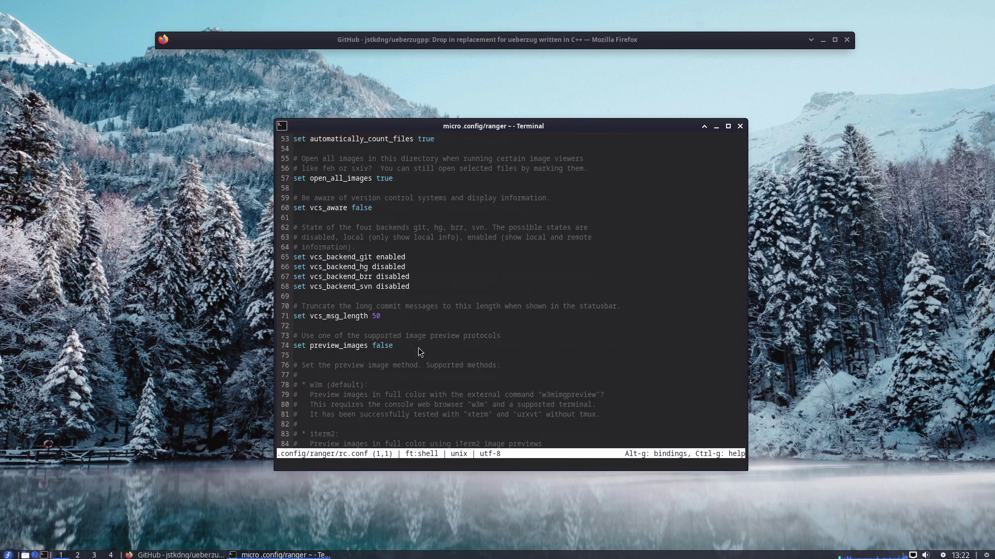
scroll(418, 348, down, 1)
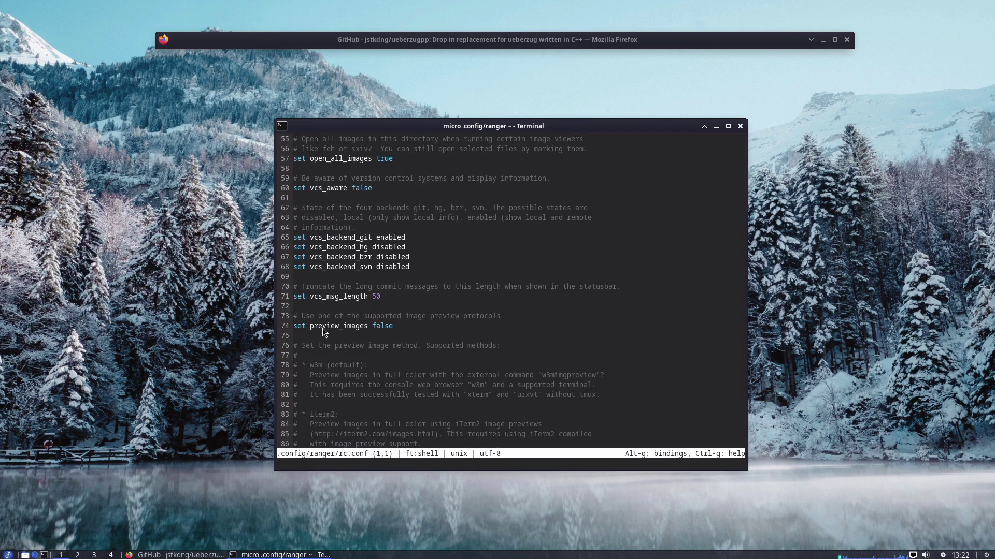
drag(373, 327, 390, 327)
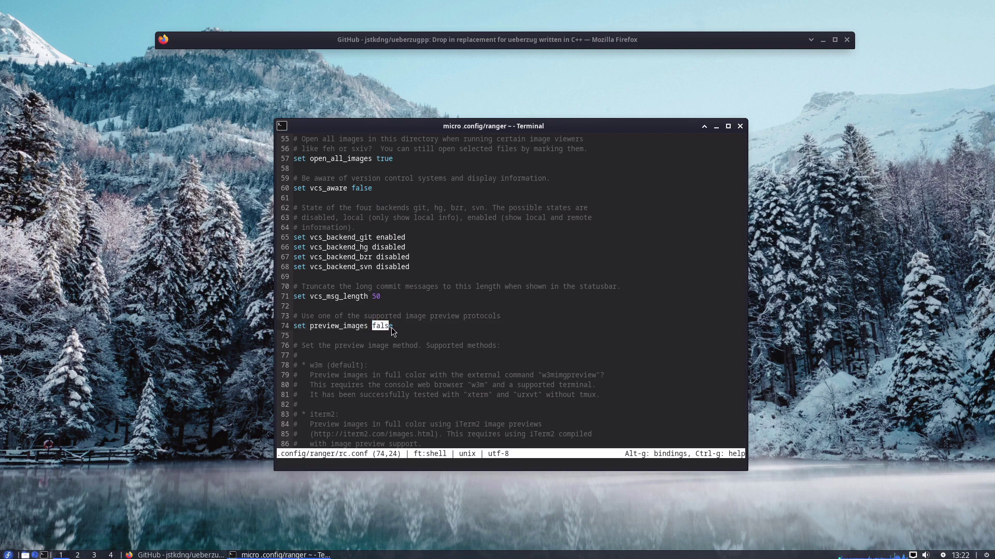
text(true)
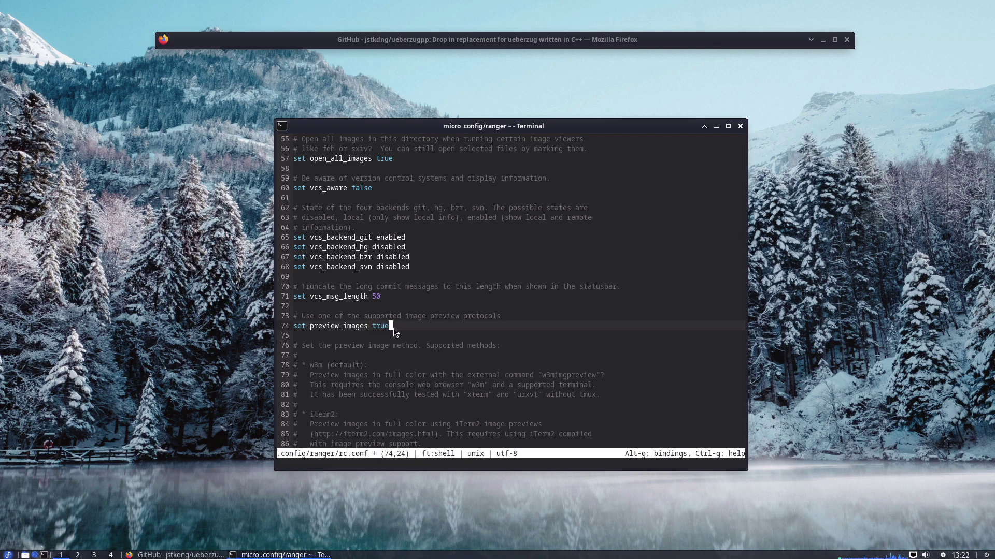
key(ctrl+s)
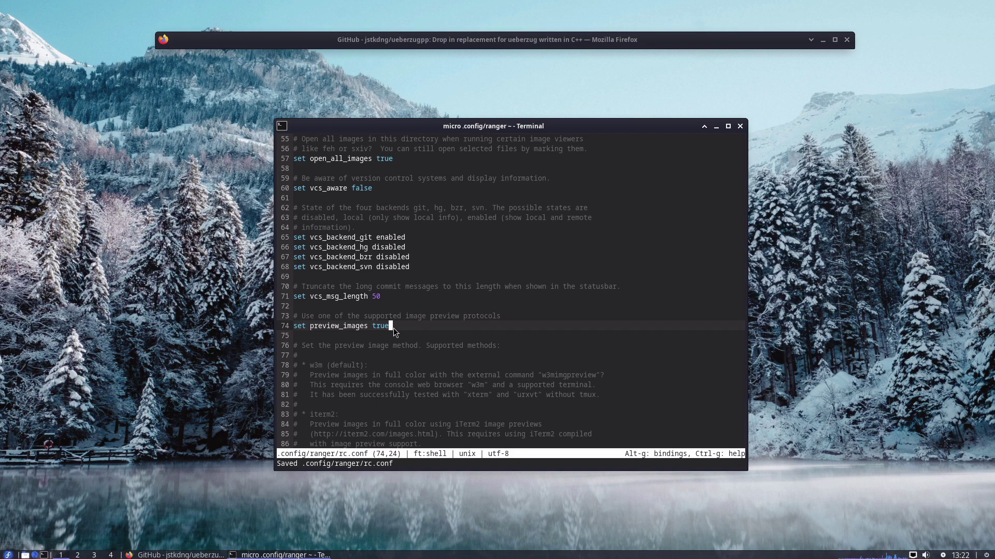
scroll(393, 328, down, 5)
scroll(393, 328, down, 5)
scroll(314, 355, down, 3)
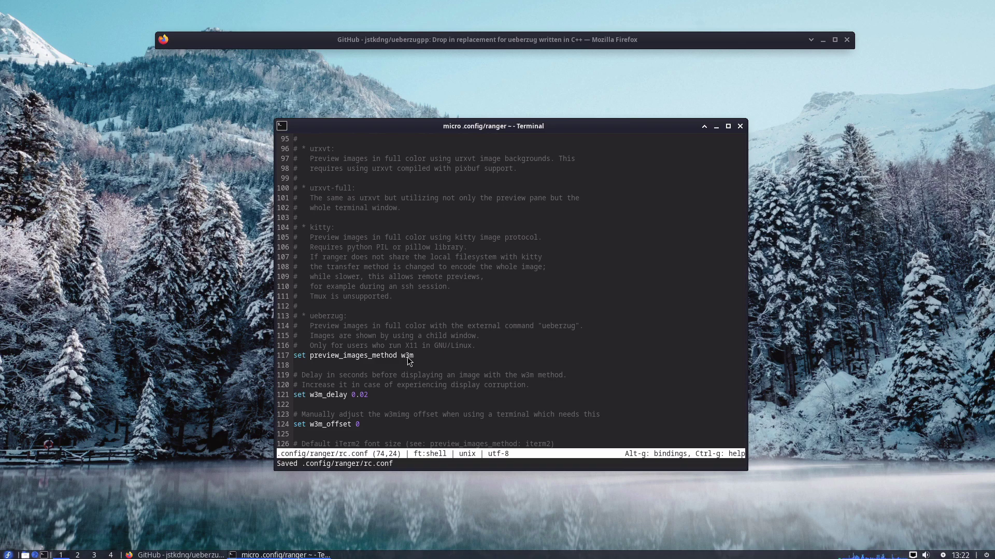
key(ctrl+q)
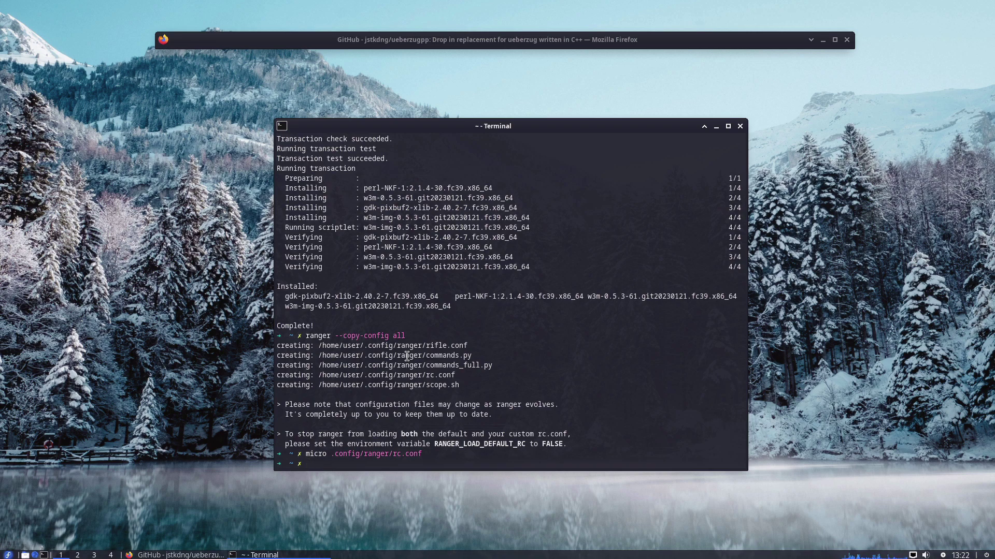
text(ranger)
key(Return)
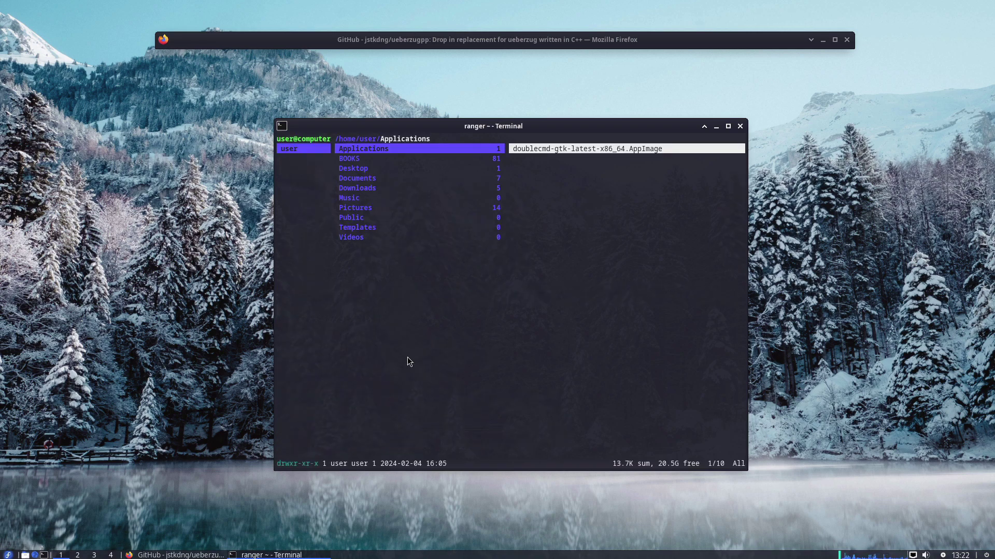
key(Down)
key(Right)
key(Right)
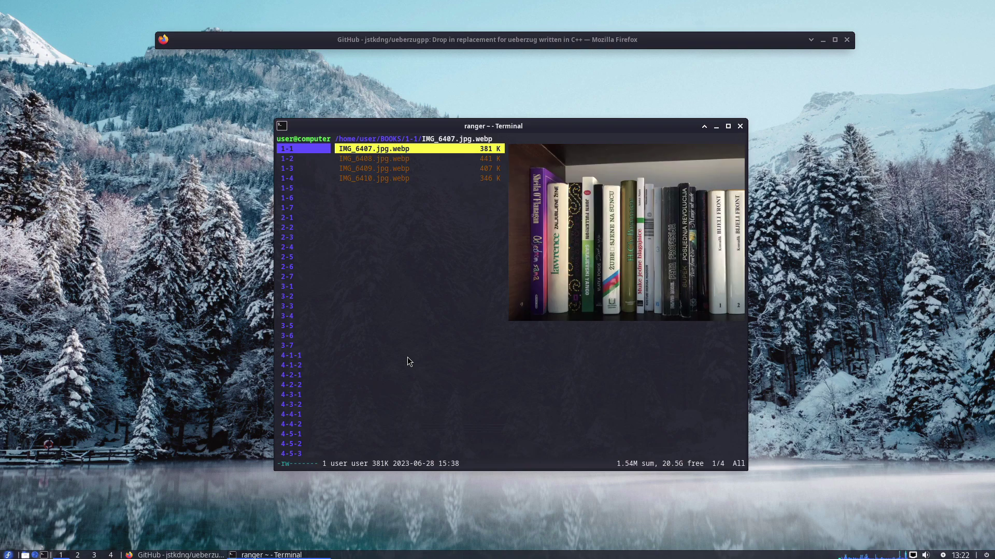
key(Down)
key(Down)
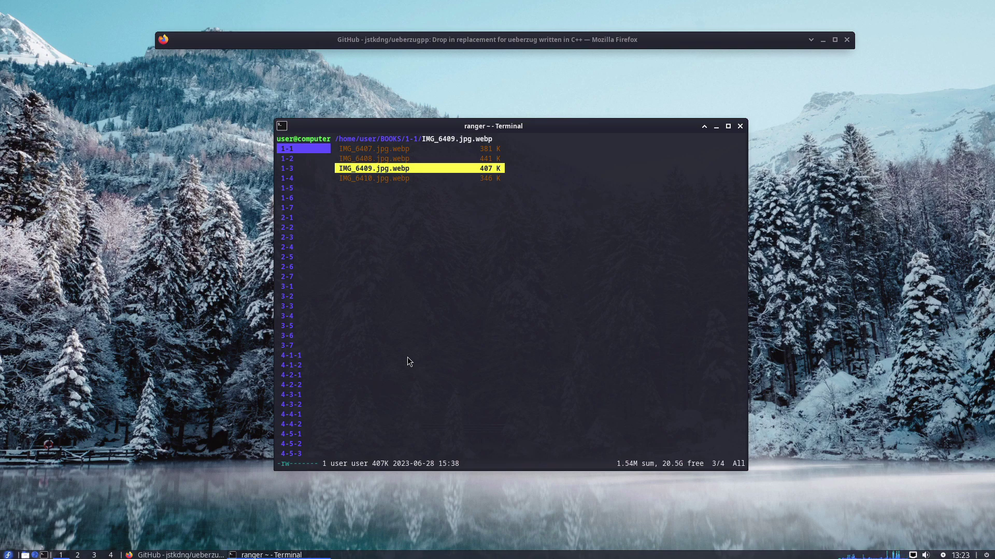
key(Down)
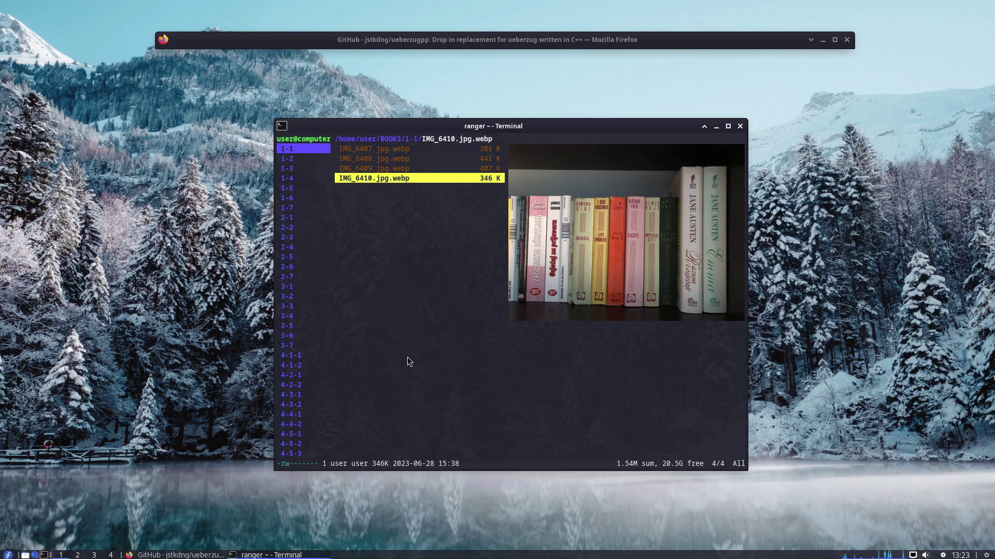
key(Up)
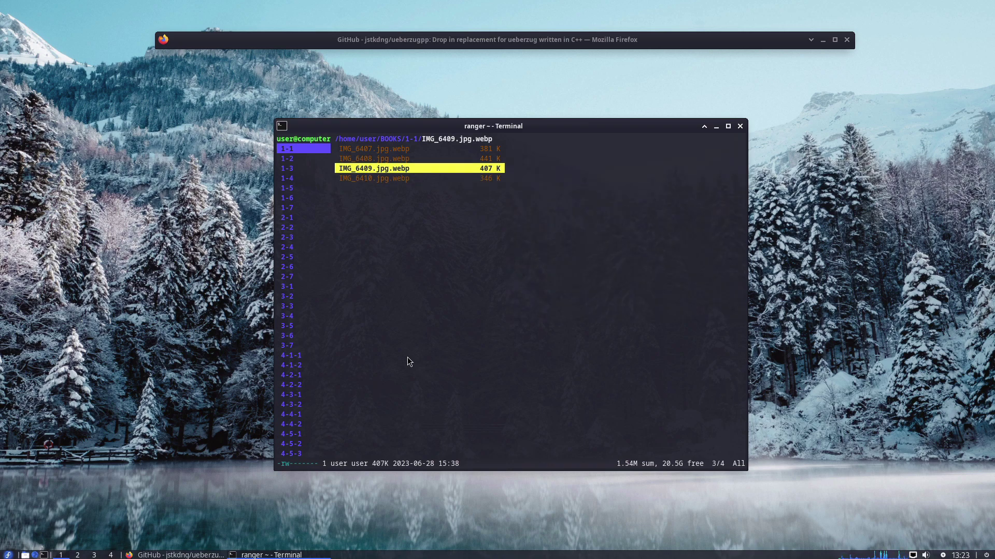
key(Down)
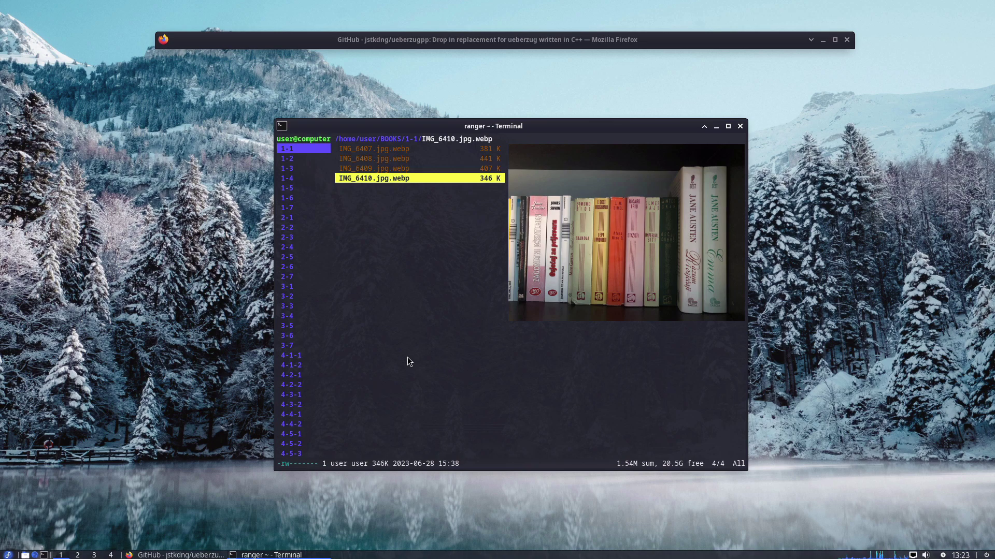
key(Up)
key(Up)
key(Up)
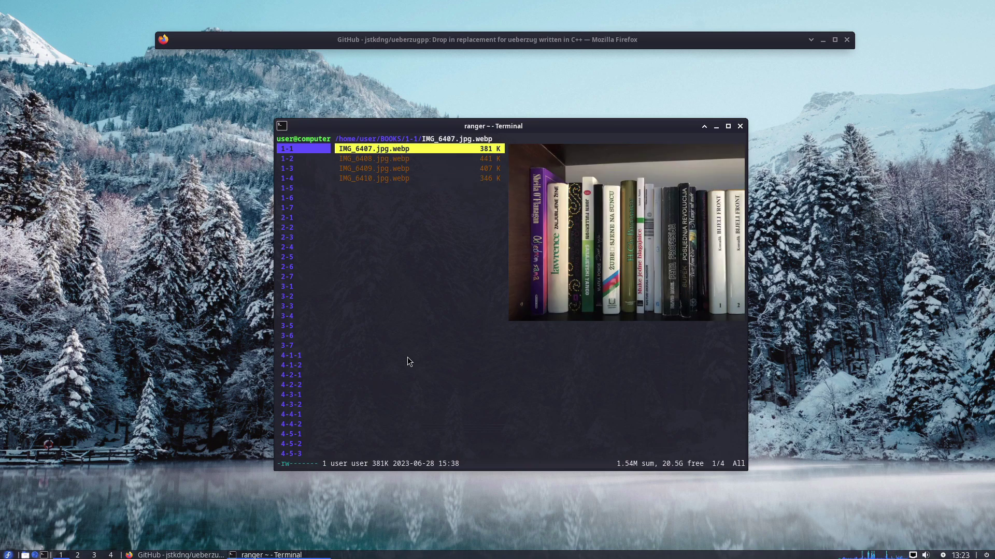
key(Down)
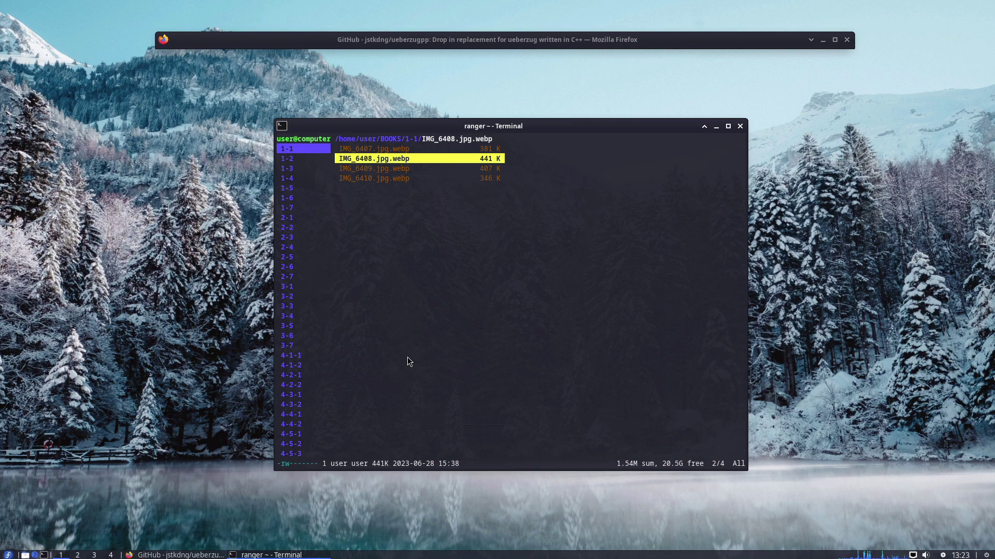
key(Down)
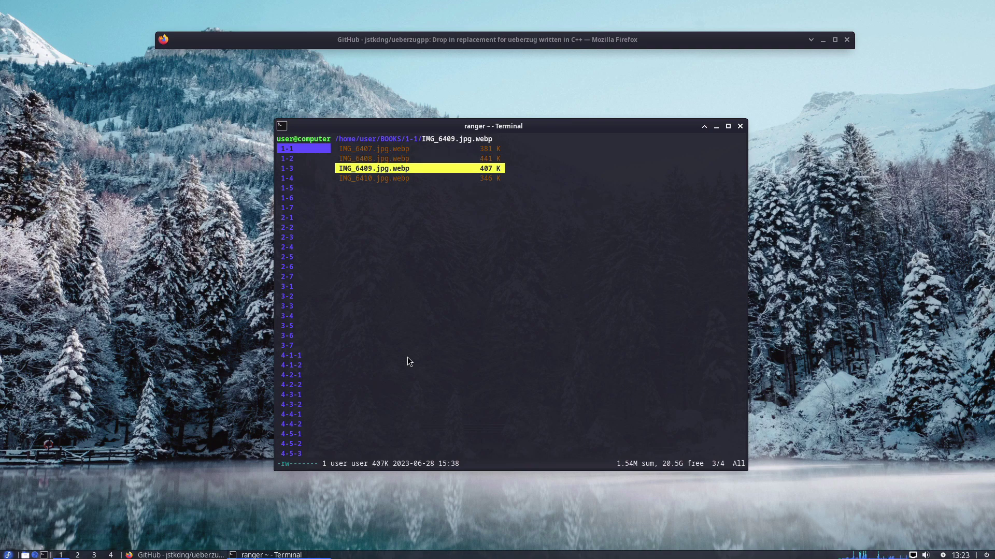
key(h)
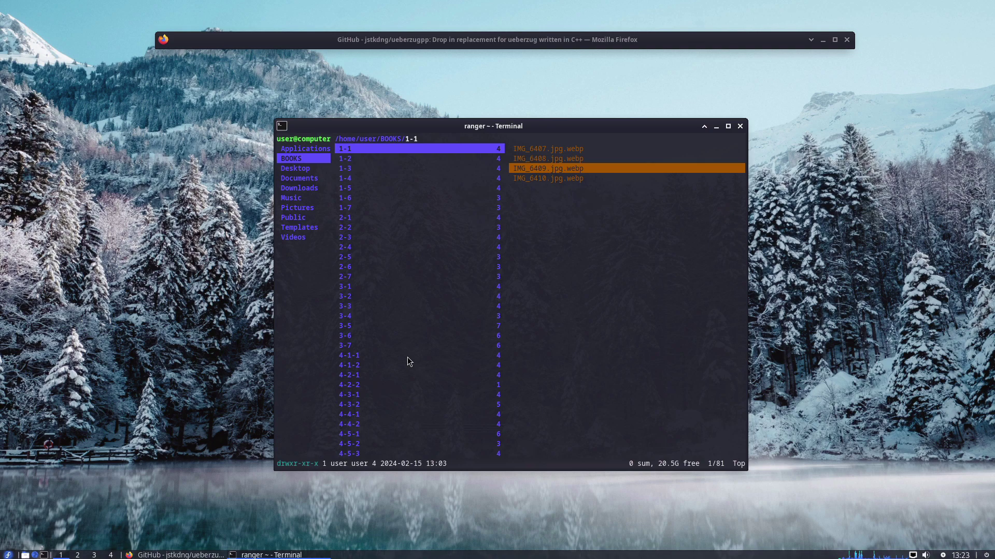
key(q)
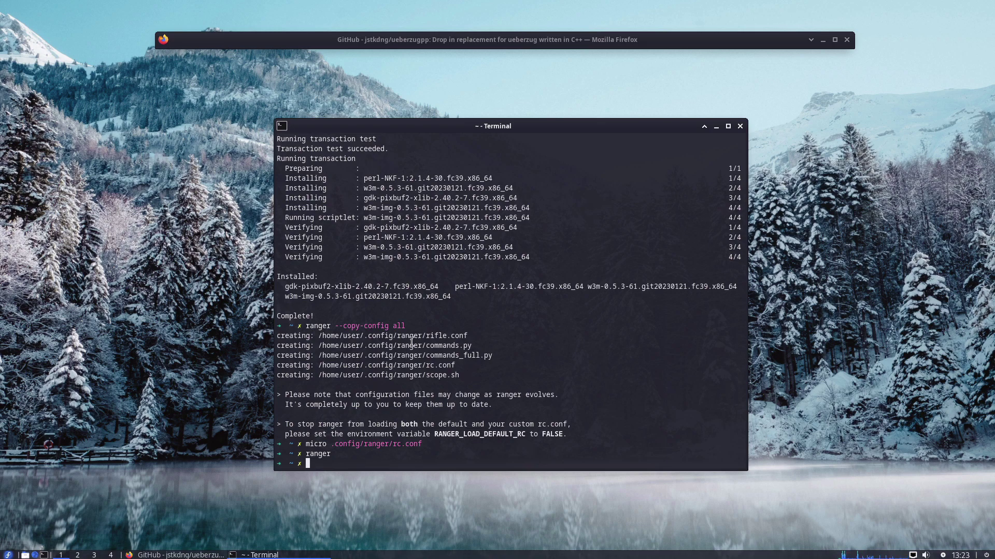
- Bring the Firefox window with the ueberzugpp GitHub page in front of the terminal
right_click(406, 36)
click(373, 40)
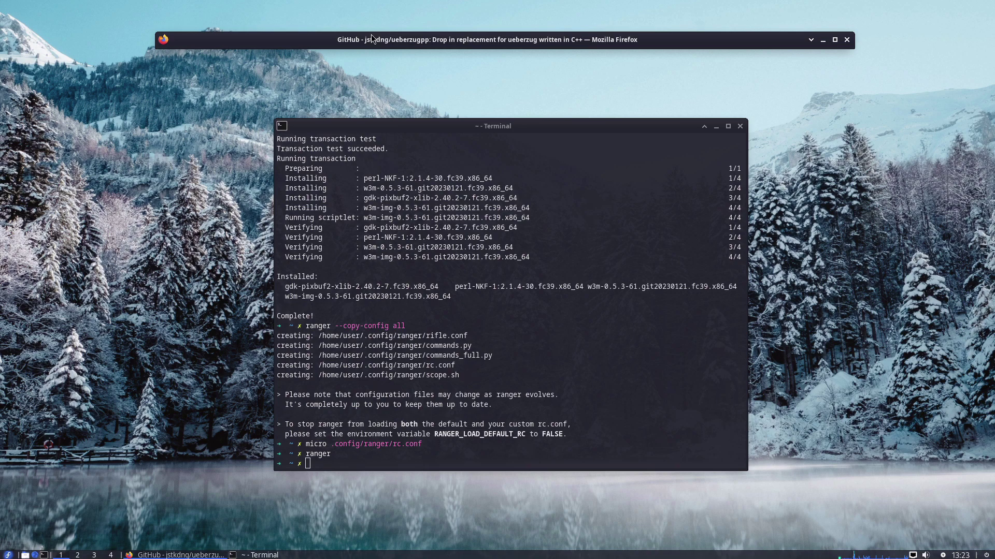
- Go to the openSUSE ueberzugpp install page and select the Fedora 39 add-repo command
click(373, 39)
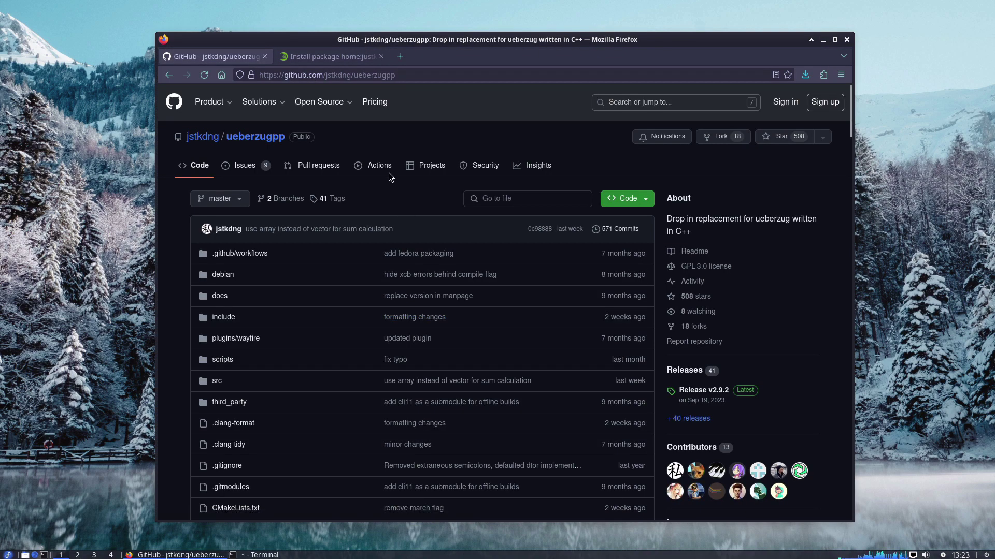
click(327, 58)
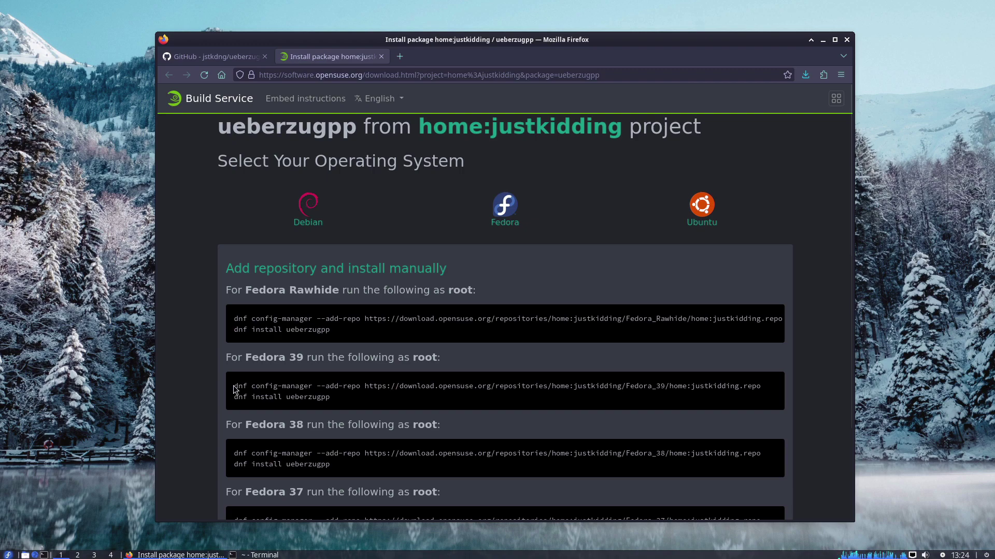
drag(234, 386, 763, 386)
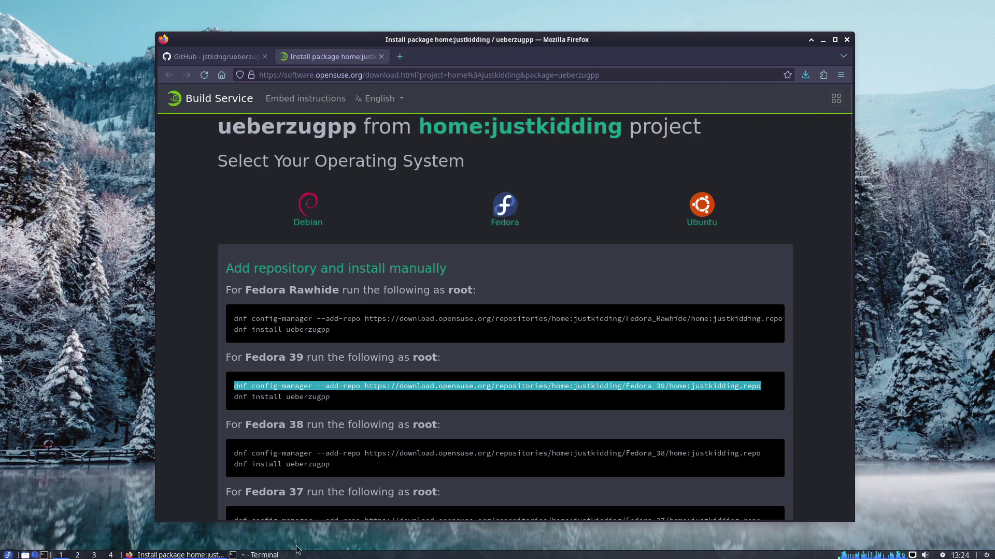
- Add the home:justkidding Fedora_39 repository by running the pasted add-repo command with sudo
click(264, 555)
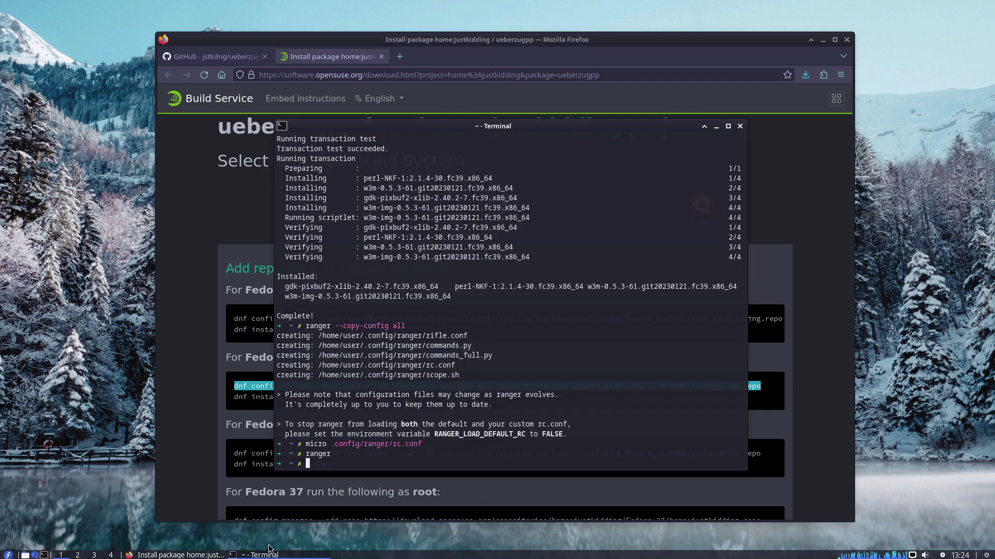
text(dnf config-manager --add-repo https://download.opensuse.org/repositories/home:justkidding/Fedora_39/home:justkidding.repo)
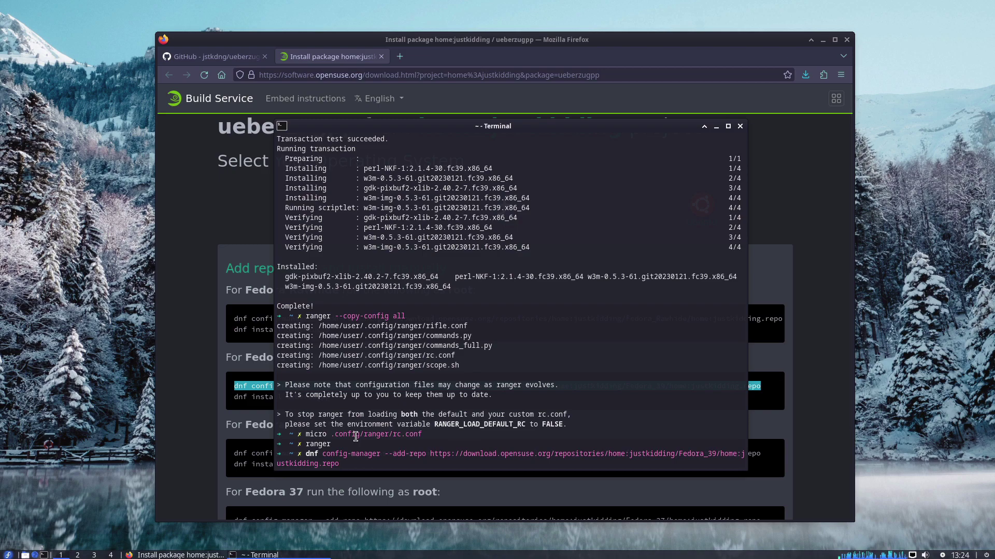
text(sudo)
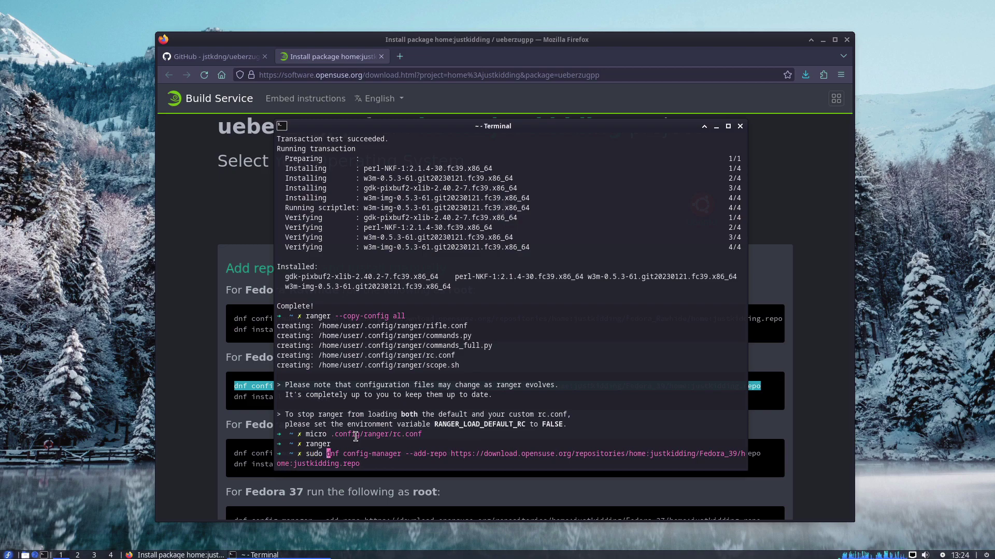
key(Return)
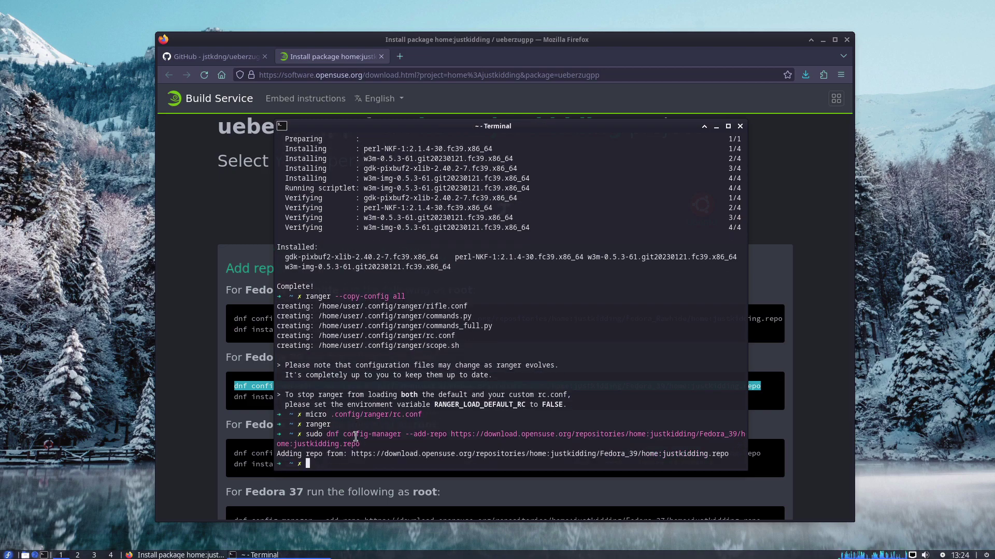
- Copy the 'dnf install ueberzugpp' command from the install page
key(alt+Tab)
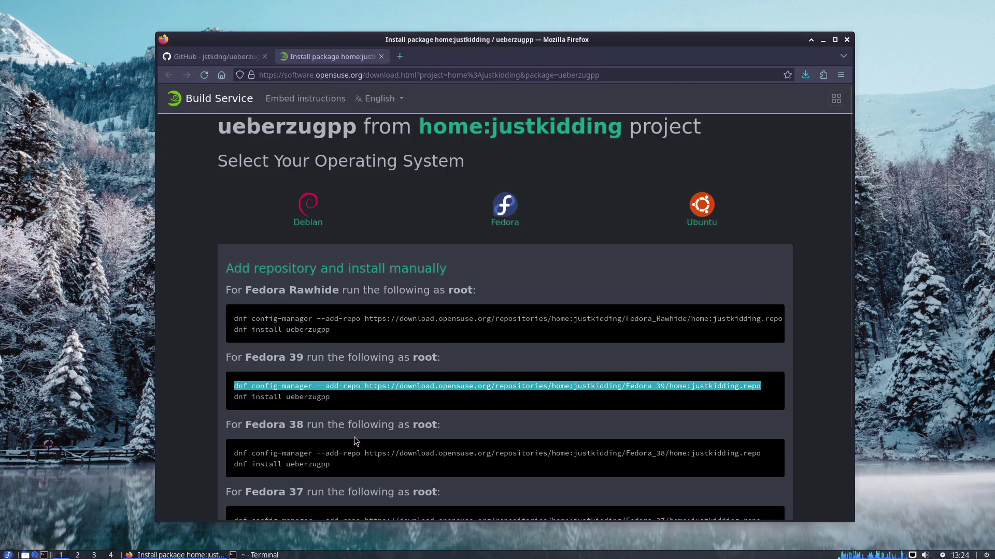
drag(235, 398, 331, 397)
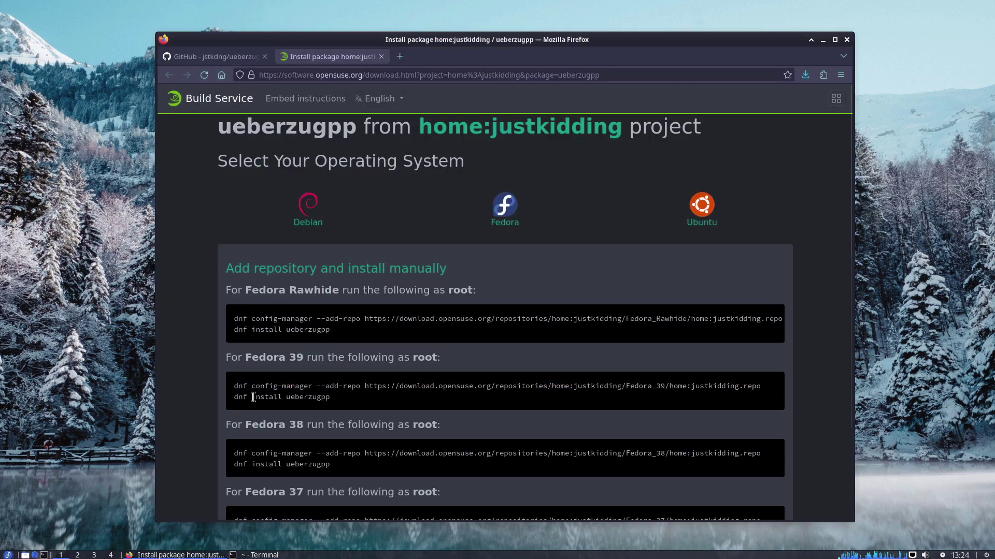
right_click(329, 401)
click(337, 407)
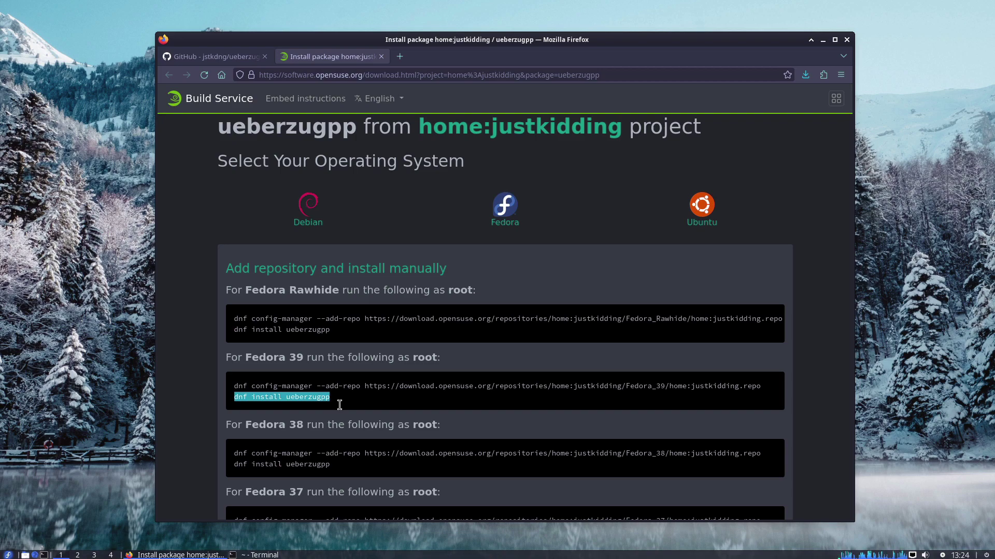
- Run 'dnf install ueberzugpp', then rerun it with sudo after the privileges error
key(alt+Tab)
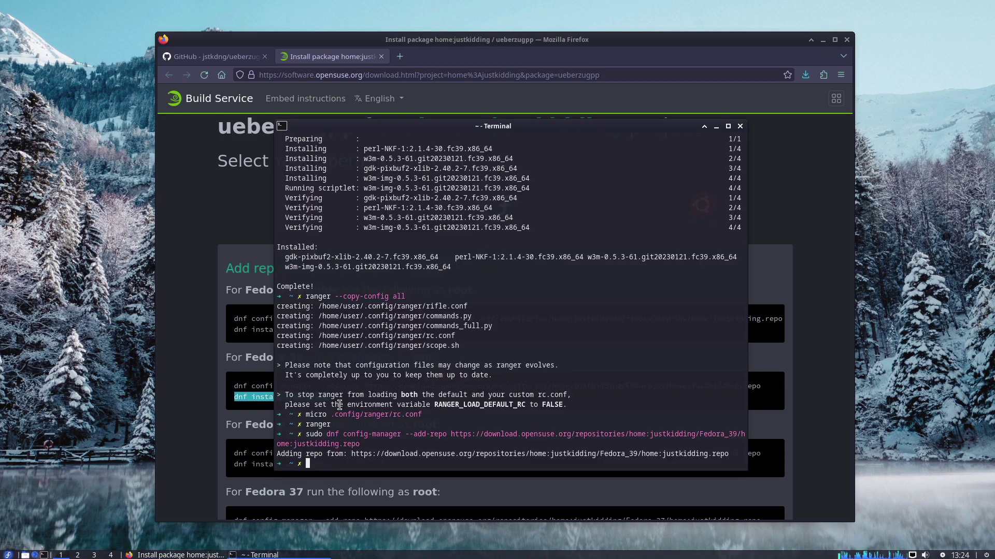
key(ctrl+shift+v)
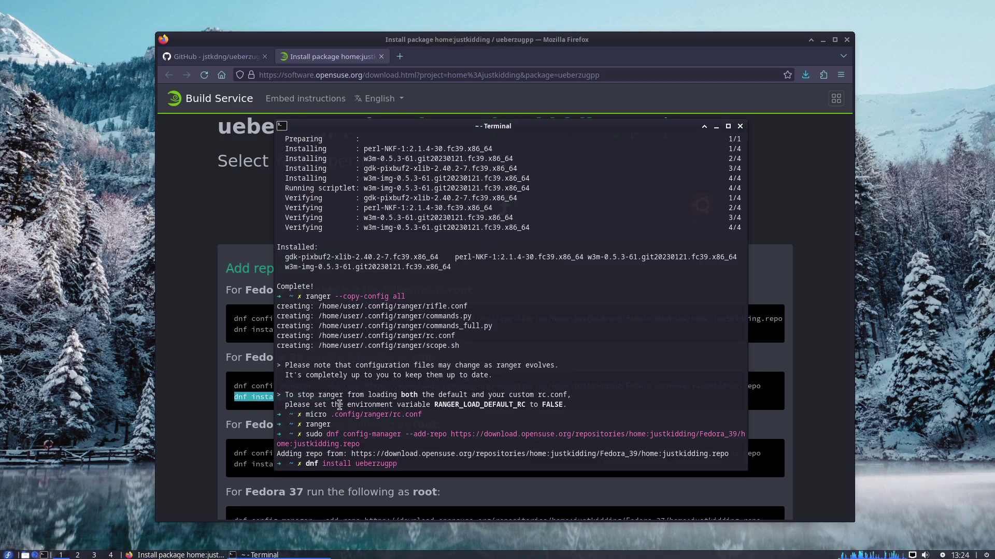
key(Return)
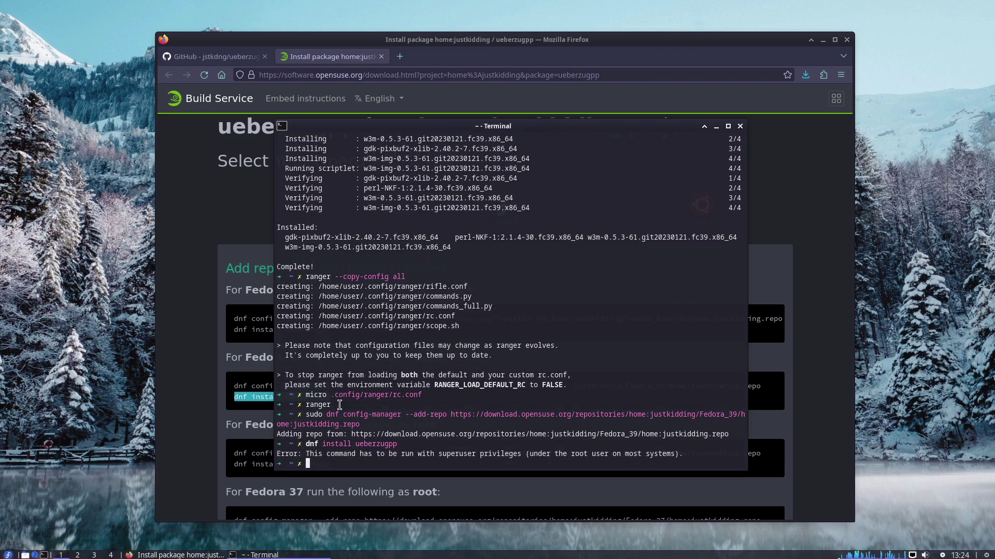
key(Up)
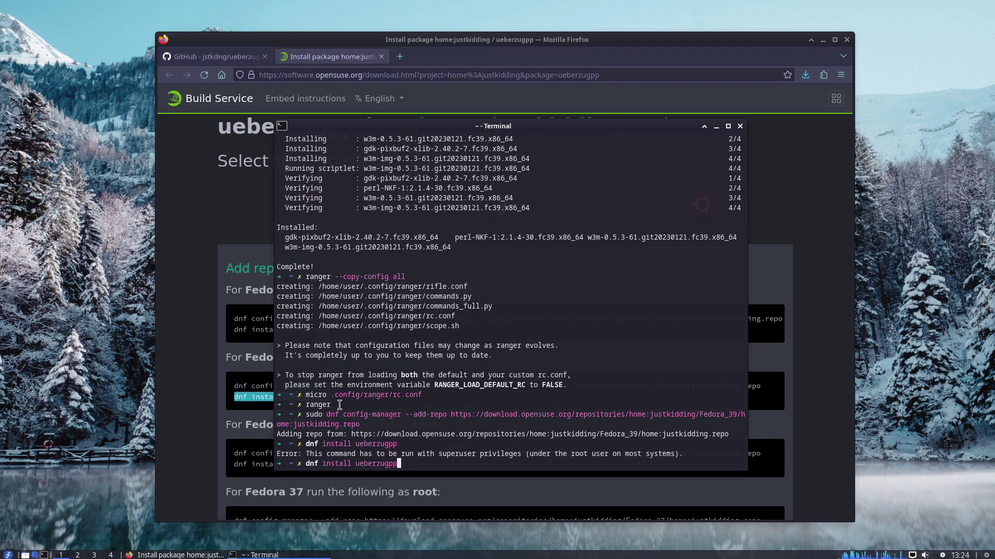
key(Home)
text(sudo)
key(Return)
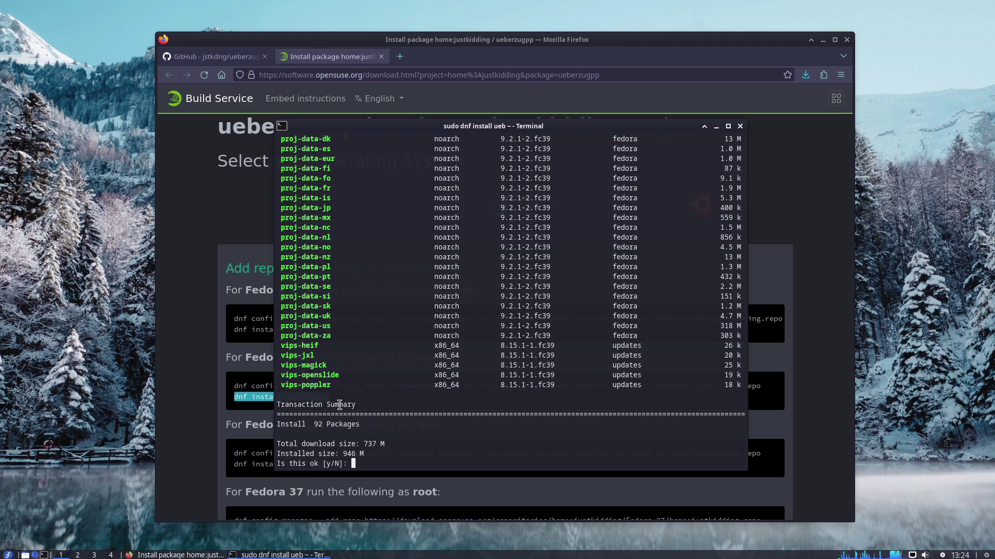
scroll(341, 385, up, 8)
scroll(341, 385, up, 5)
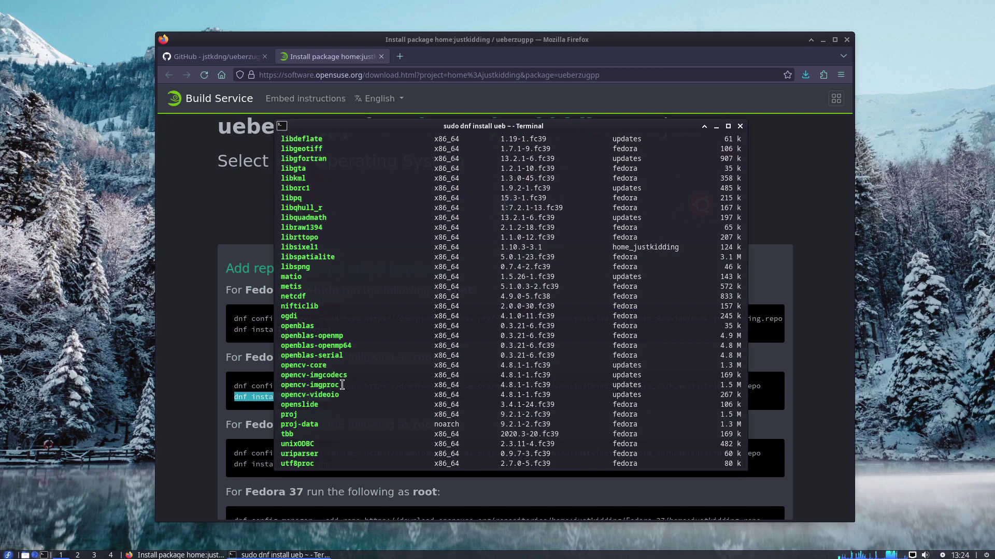
scroll(341, 385, up, 5)
scroll(342, 385, up, 5)
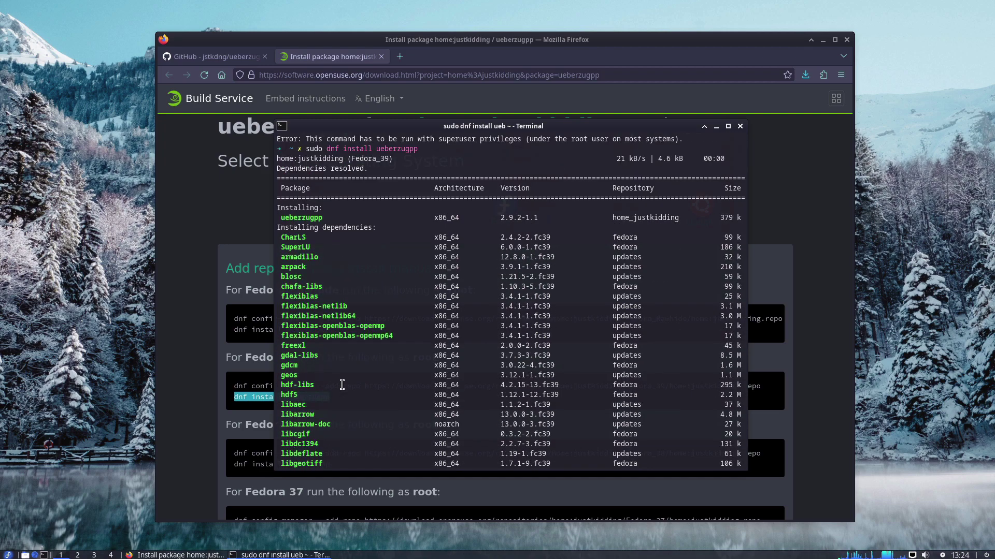
scroll(342, 384, down, 1)
scroll(341, 385, down, 4)
scroll(342, 385, down, 7)
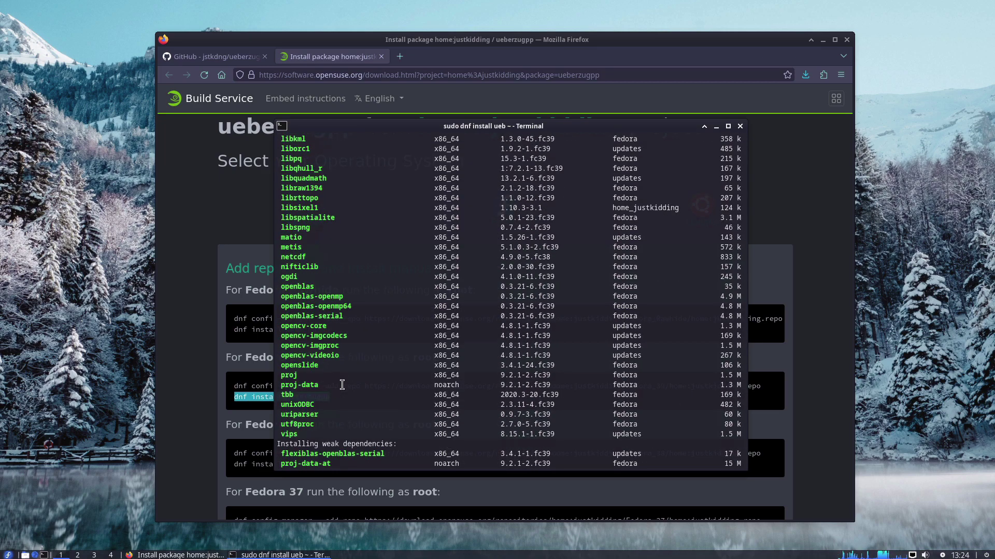
scroll(341, 385, down, 1)
scroll(340, 384, down, 4)
scroll(341, 385, down, 3)
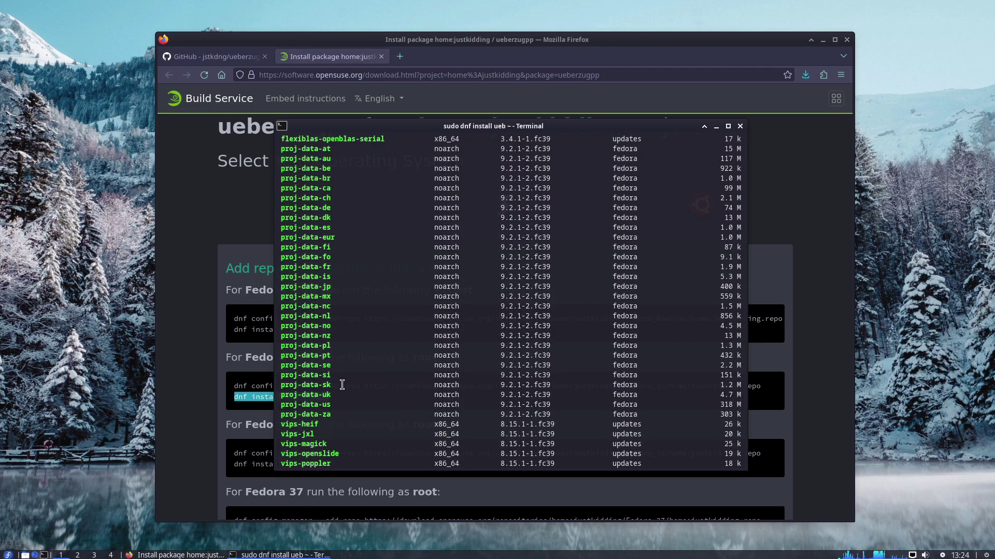
scroll(341, 385, down, 1)
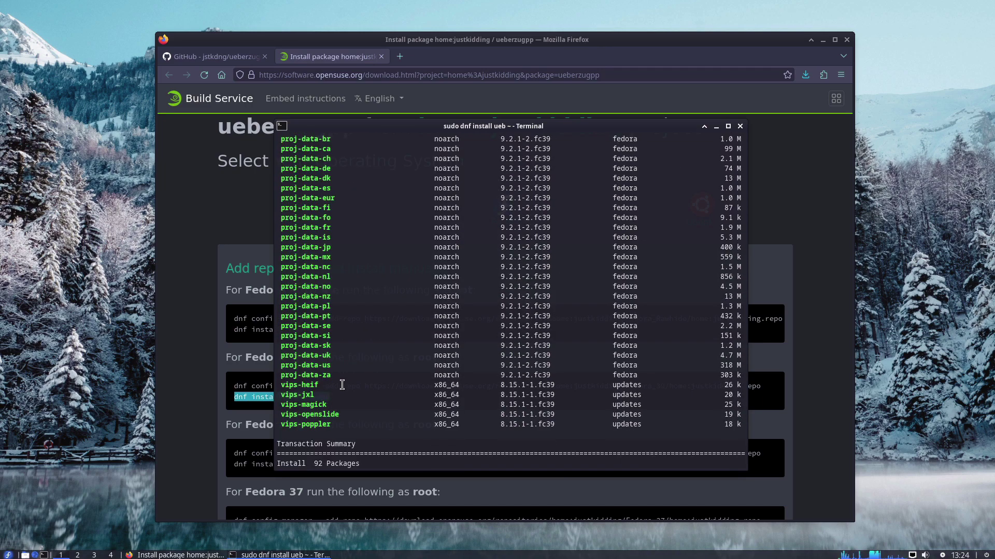
scroll(342, 384, up, 5)
scroll(341, 385, up, 2)
scroll(341, 385, up, 6)
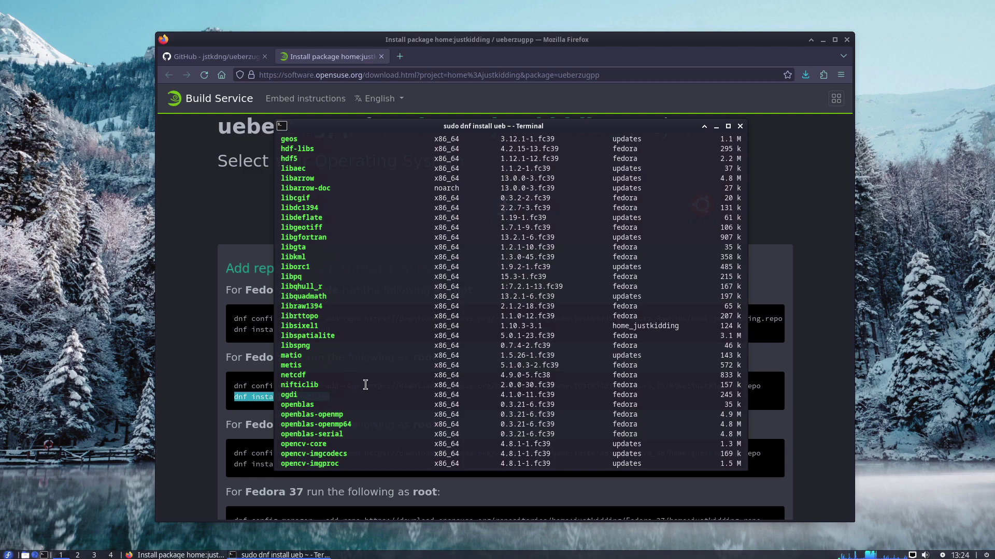
scroll(364, 385, up, 8)
scroll(365, 385, up, 1)
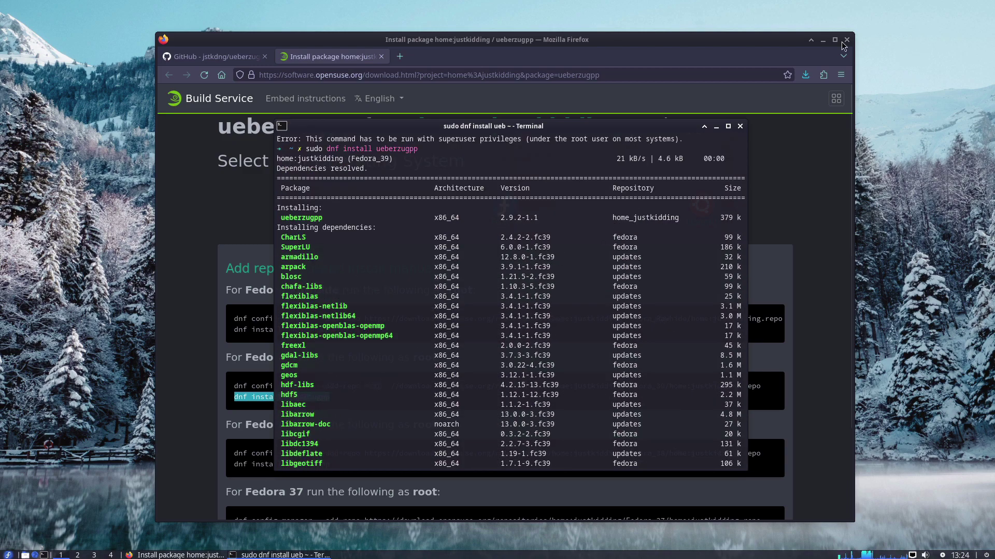
- Confirm the 92-package ueberzugpp install, then recall 'micro .config/ranger/rc.conf'
click(823, 40)
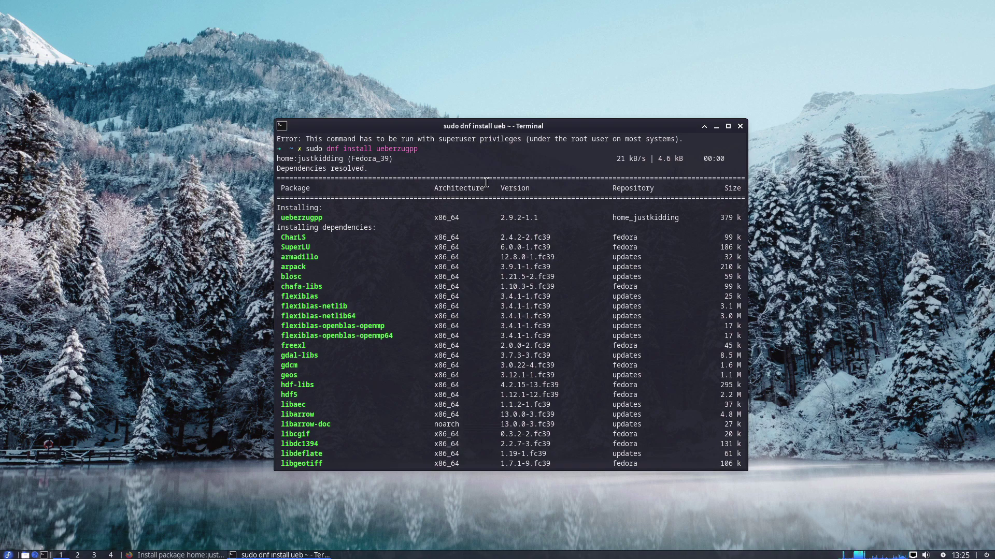
scroll(487, 182, down, 5)
scroll(486, 181, down, 5)
scroll(487, 182, down, 5)
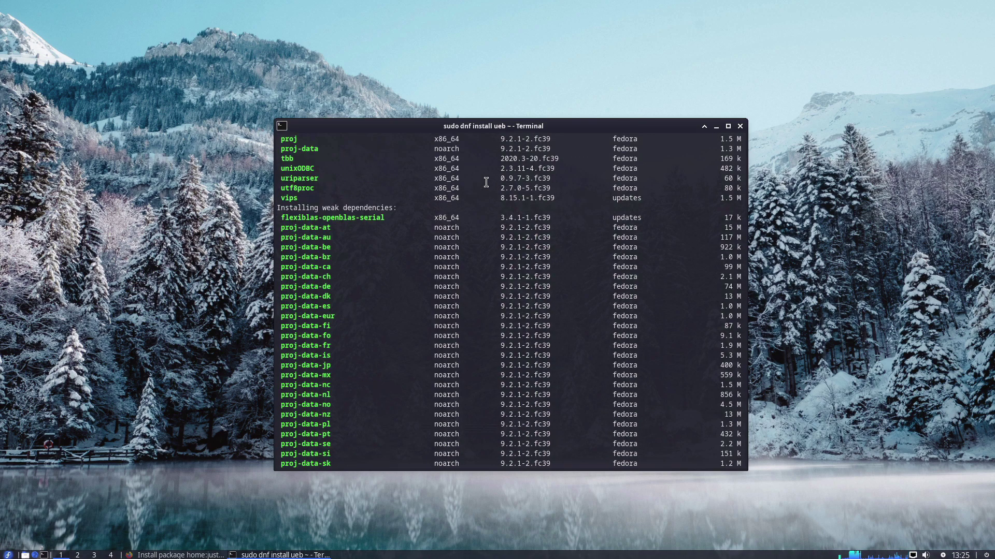
scroll(486, 182, down, 5)
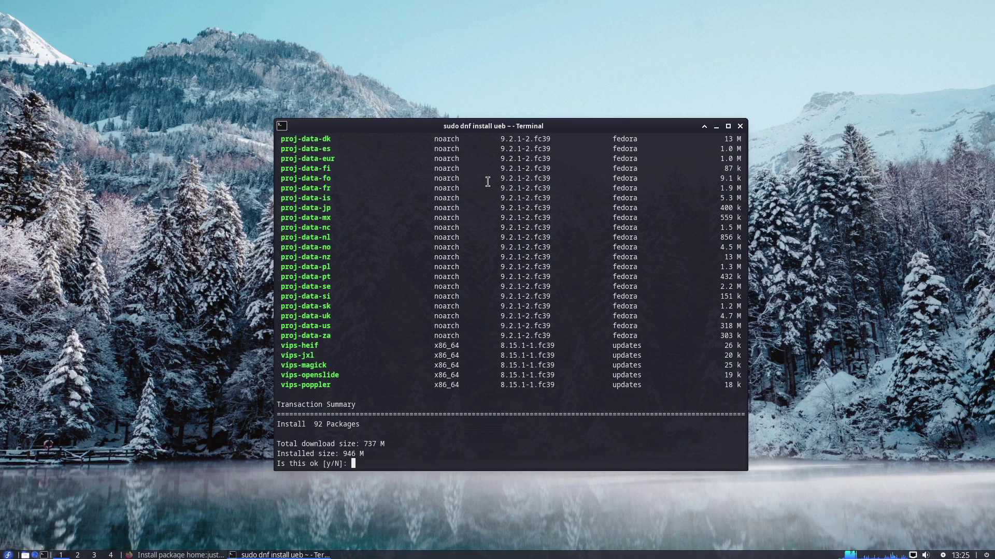
text(y)
key(Return)
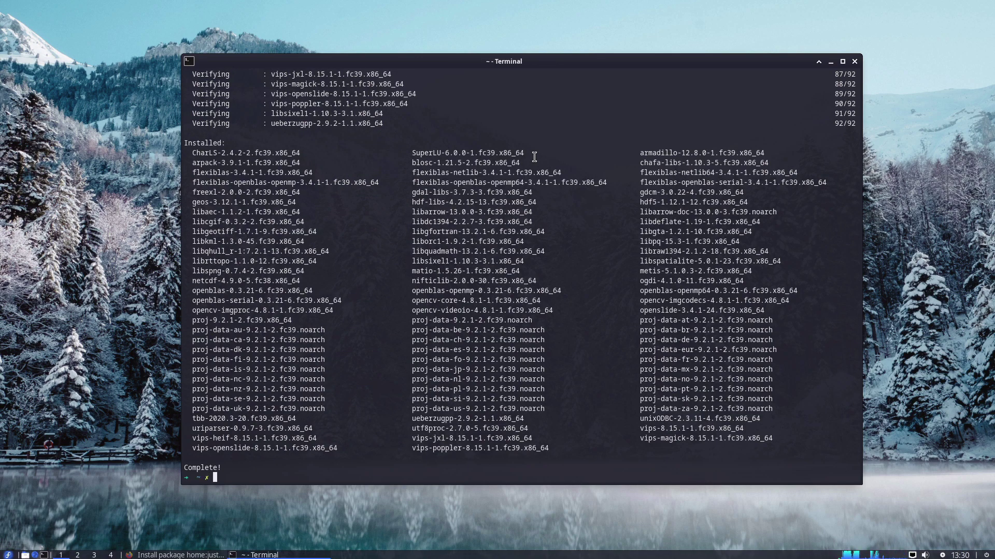
text(dnf install ueberzugpp)
key(Up)
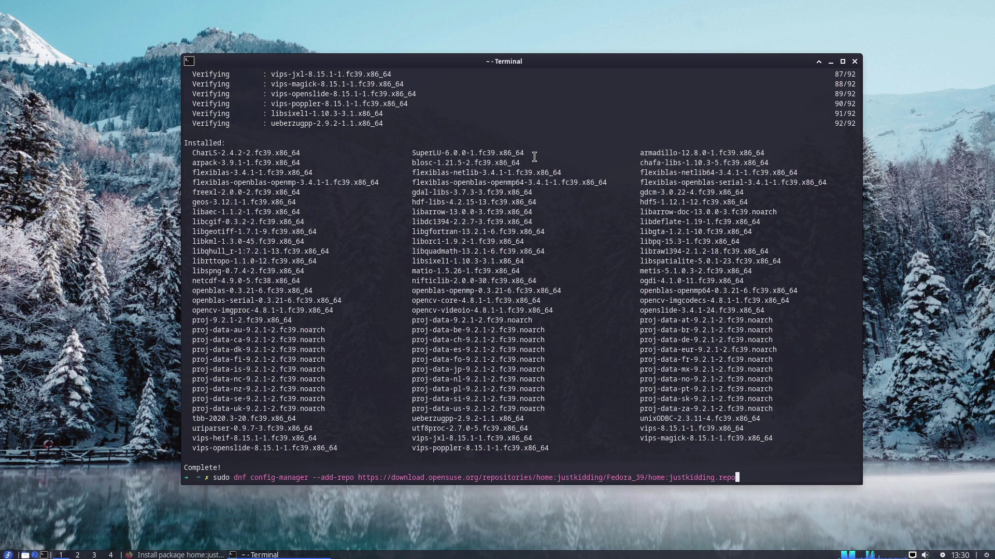
key(Up)
key(Up)
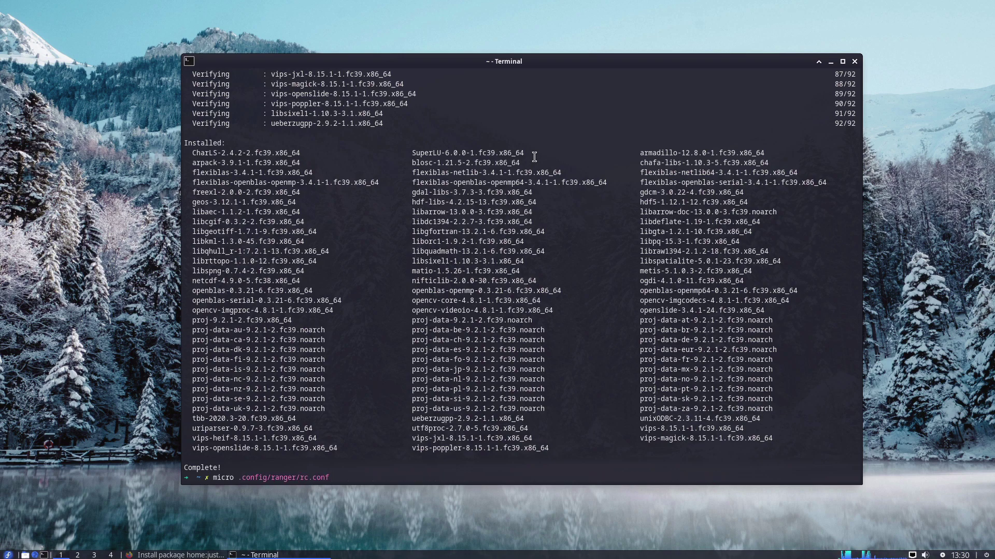
- In rc.conf, replace w3m on line 117 with 'ueberzug' copied from line 114, then save and quit micro
key(Return)
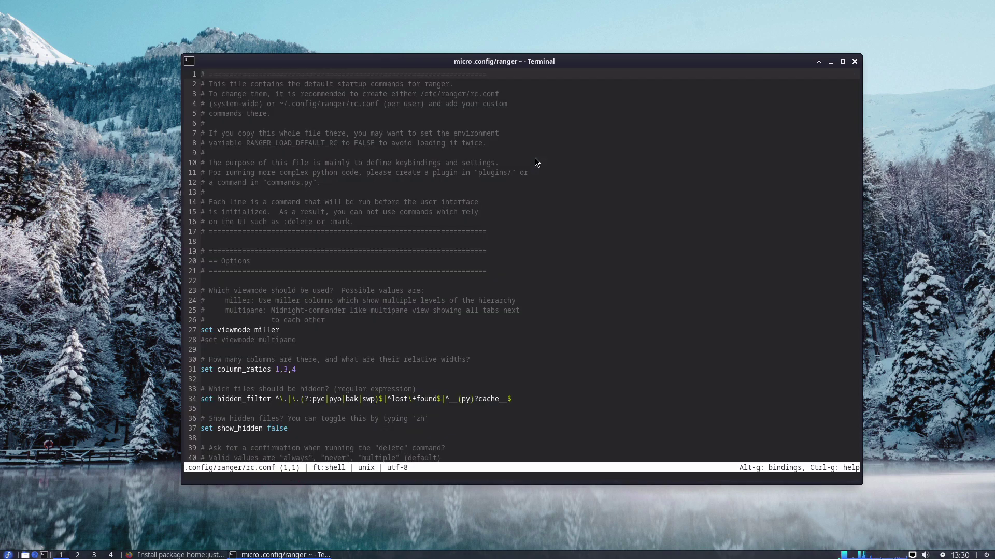
scroll(473, 298, down, 3)
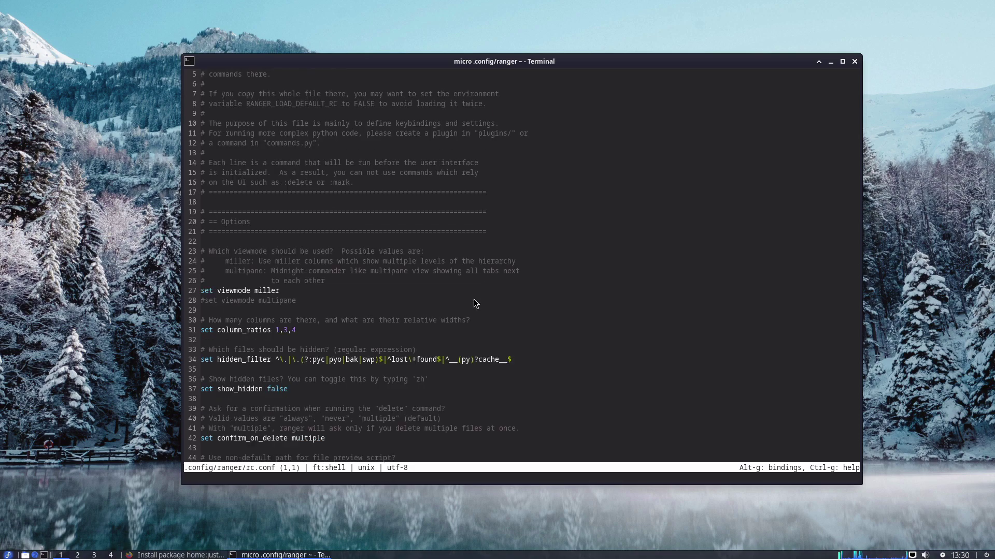
scroll(473, 299, down, 3)
scroll(474, 300, down, 4)
scroll(473, 298, down, 10)
scroll(473, 299, down, 6)
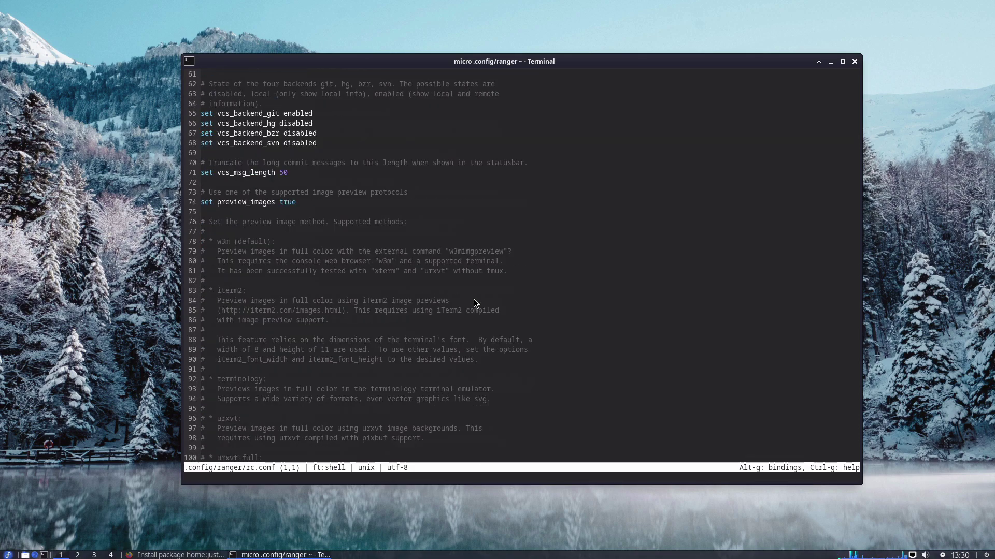
scroll(473, 298, down, 5)
scroll(474, 299, down, 4)
scroll(474, 299, down, 2)
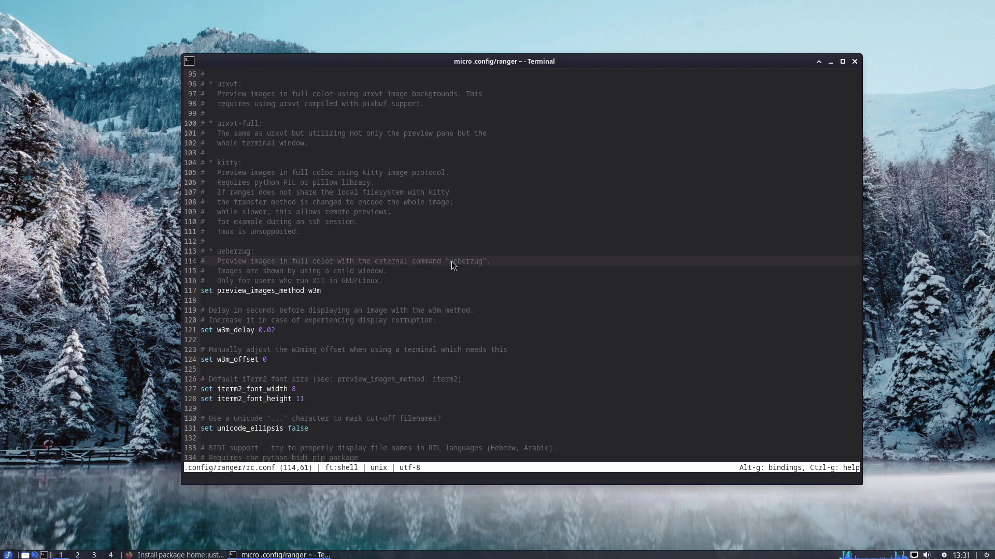
drag(451, 262, 483, 264)
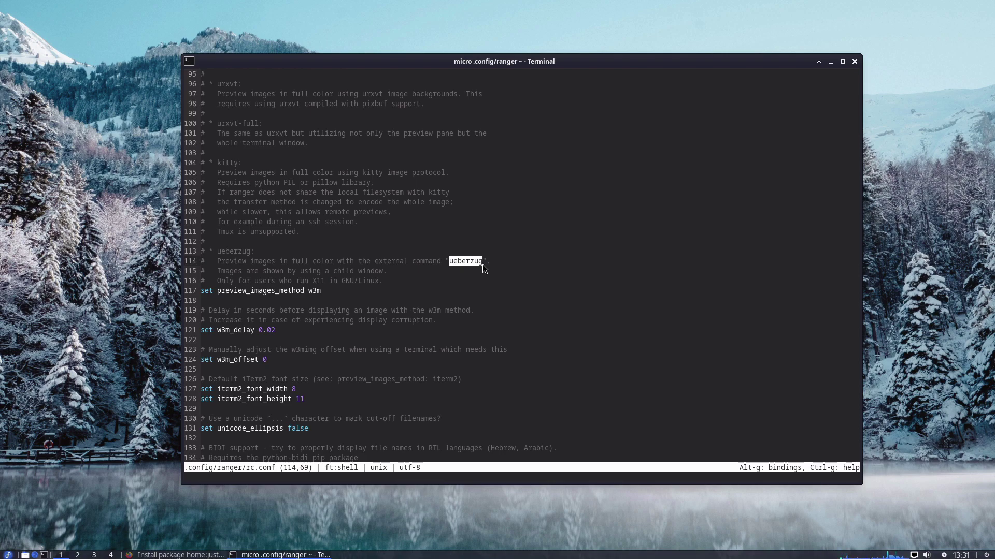
key(ctrl+c)
drag(309, 290, 318, 292)
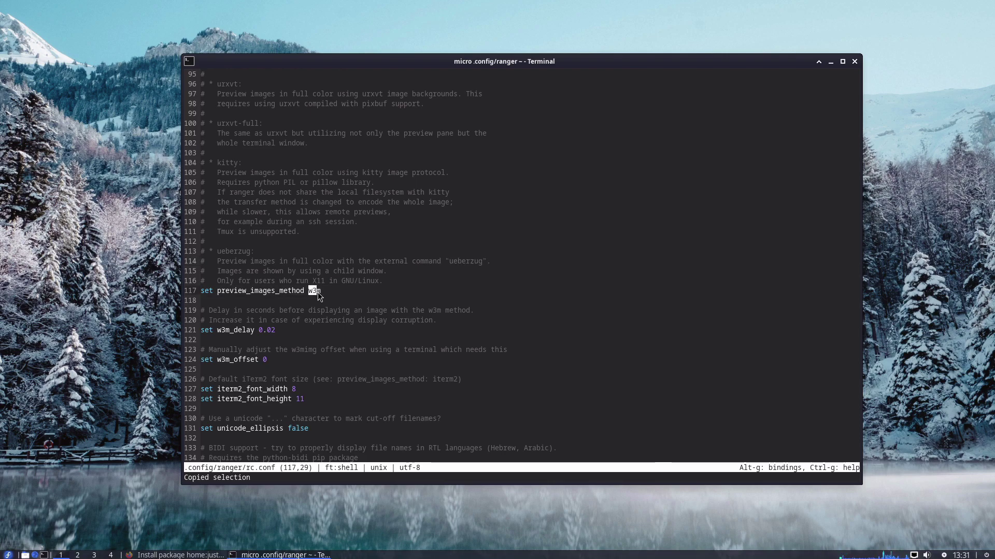
key(ctrl+v)
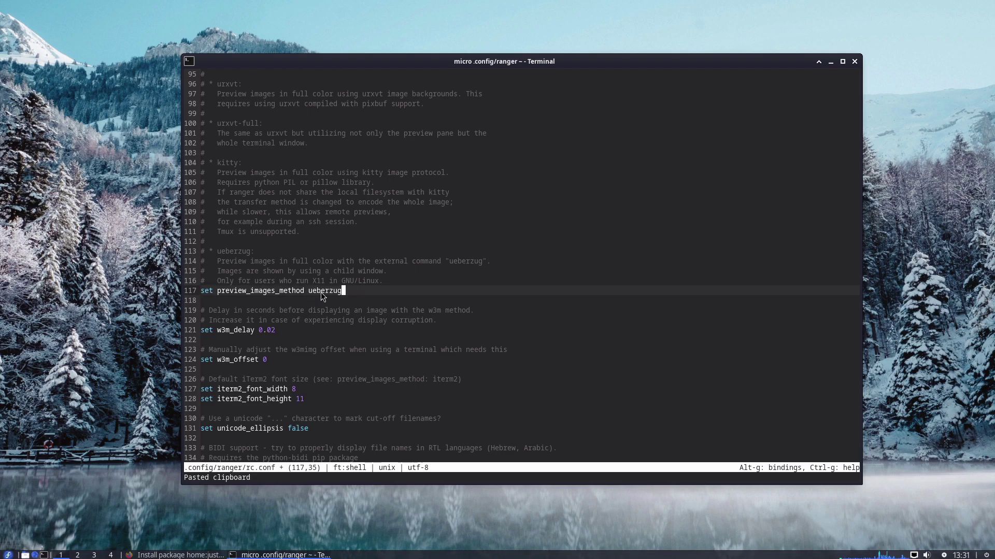
key(ctrl+s)
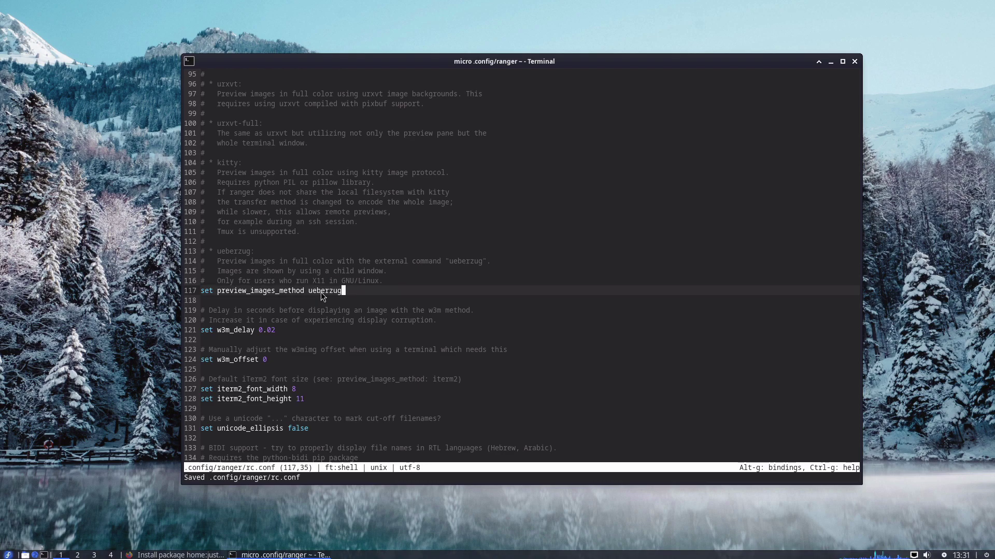
key(ctrl+q)
text(r)
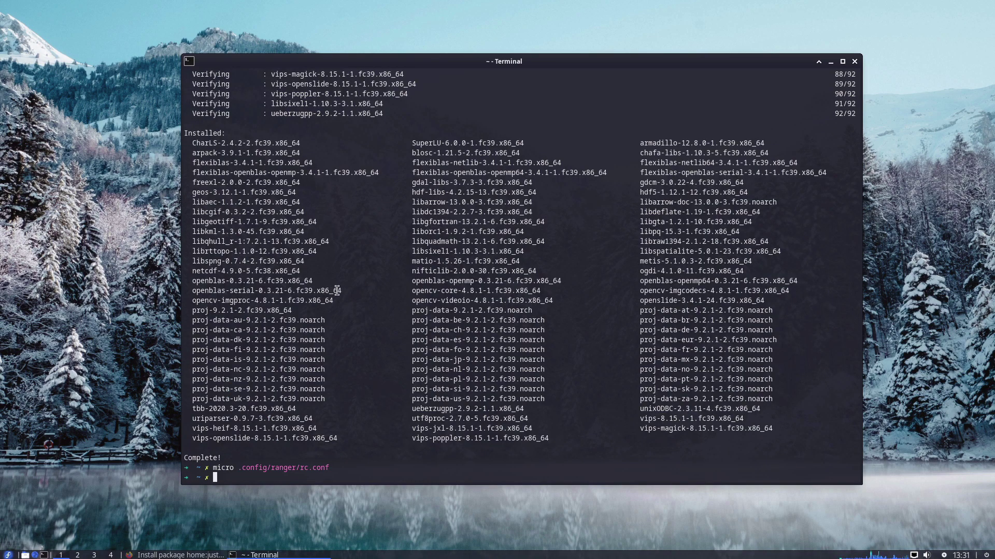
text(anger)
- Launch ranger and preview the photos in BOOKS folder 1-1, down to IMG_6410
key(Return)
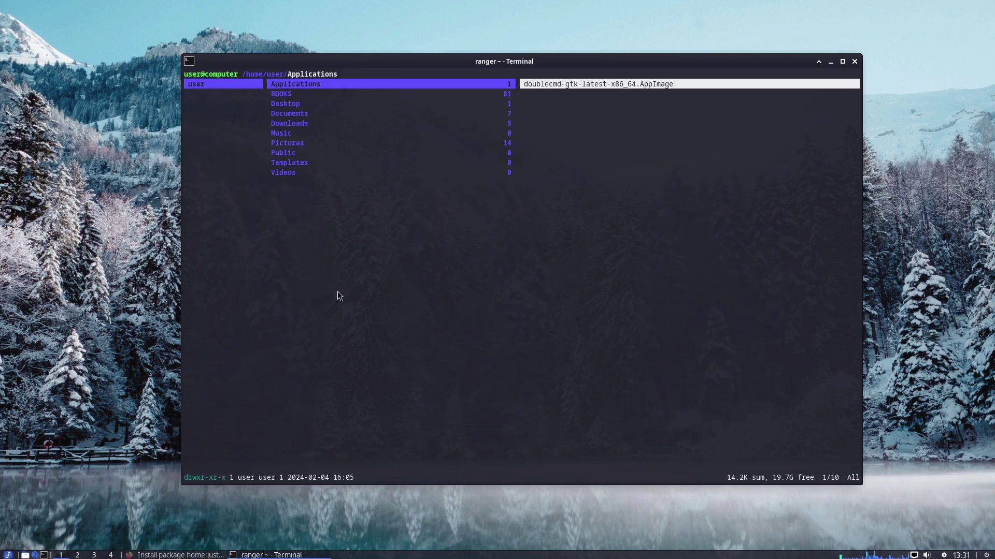
key(Down)
key(Right)
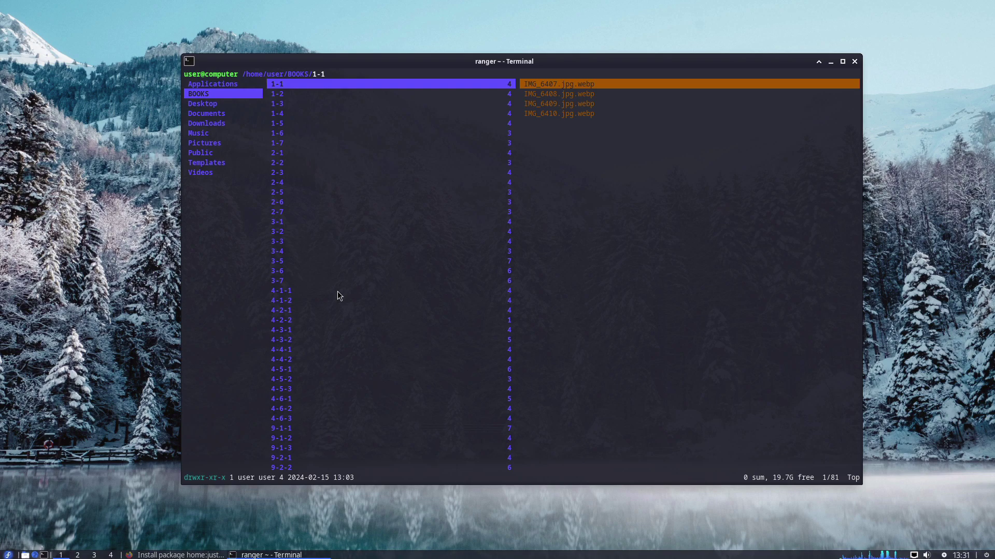
key(Right)
key(Down)
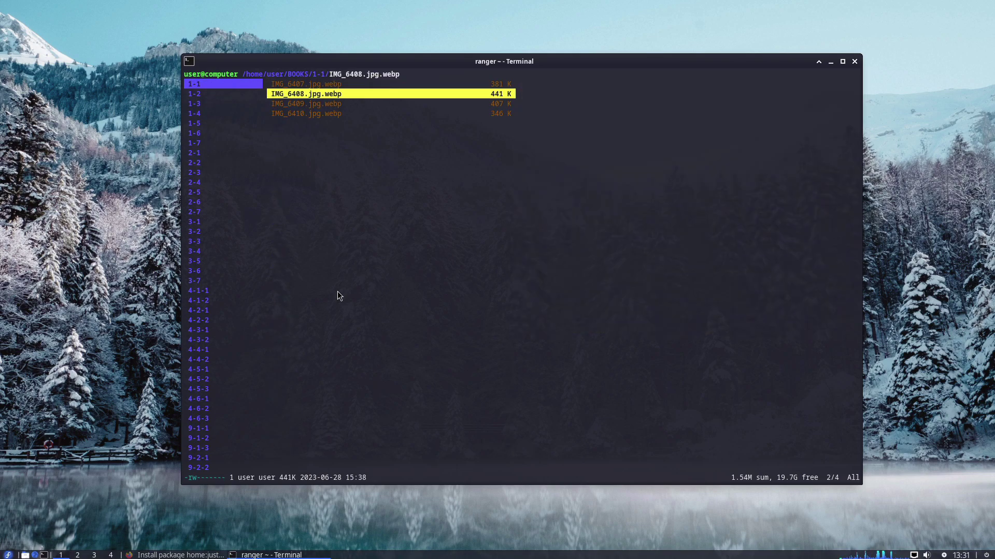
key(Down)
key(Down)
key(Left)
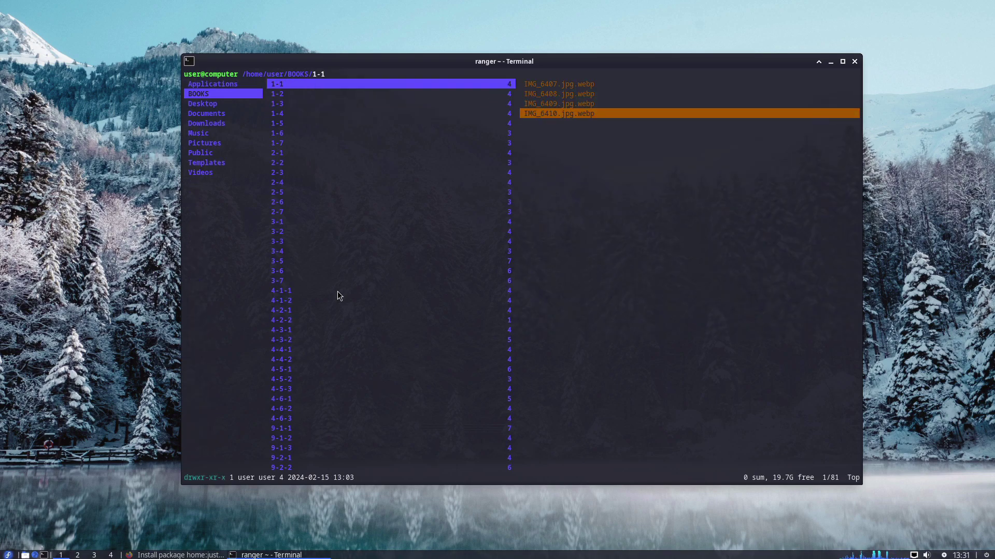
- Preview the photos in BOOKS folder 1-2, settling on IMG_6413
key(Down)
key(Right)
key(Down)
key(Down)
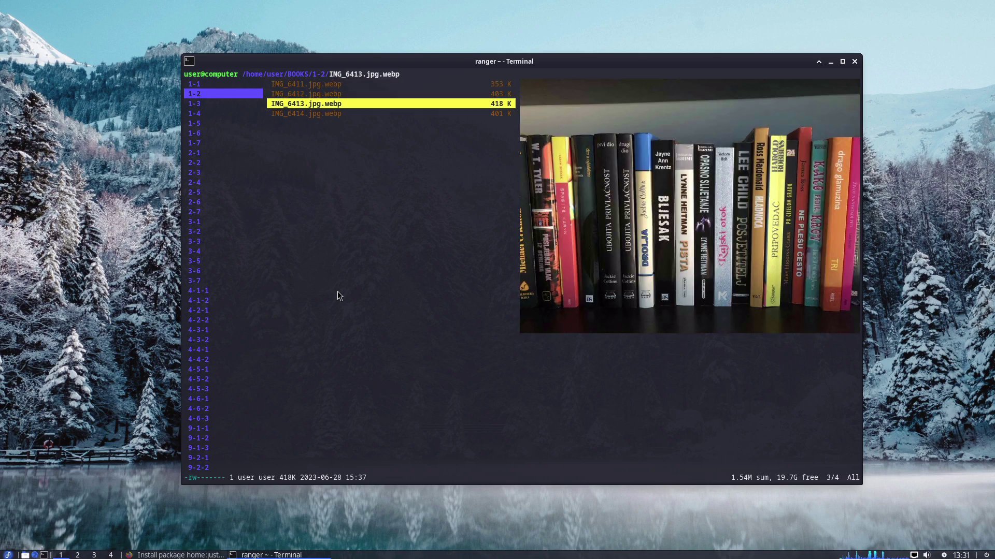
key(Left)
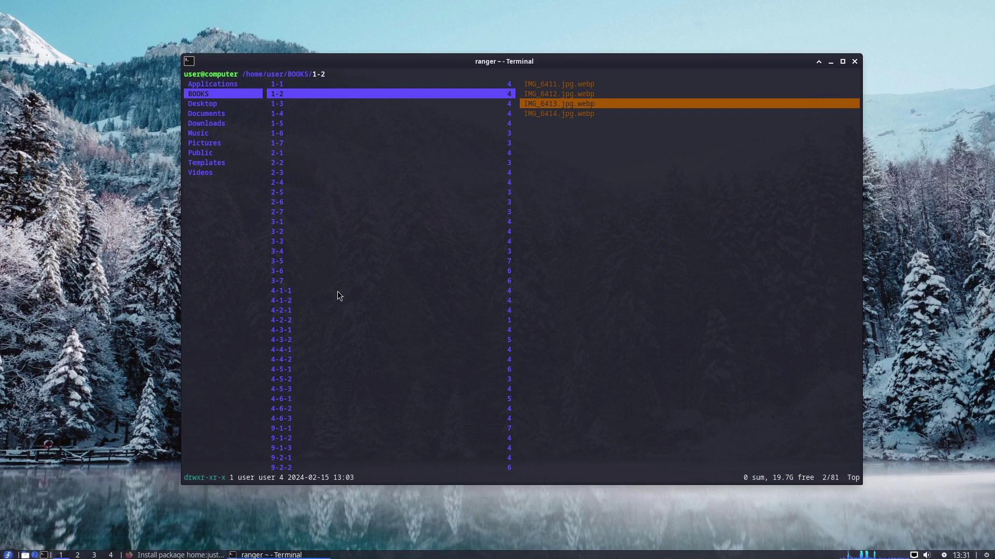
key(Right)
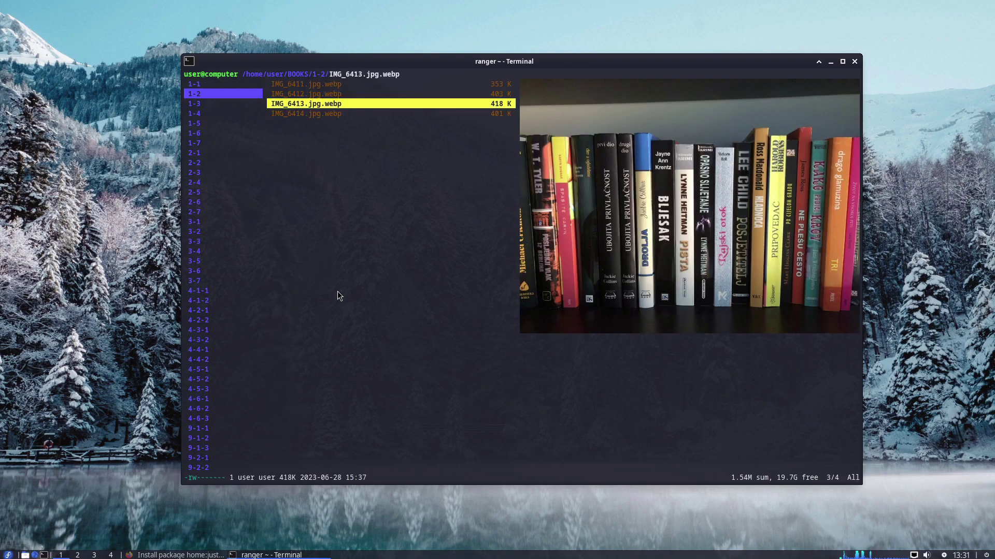
key(Down)
key(Up)
key(Left)
- Preview the photos in folder 1-5, including IMG_6425 and IMG_6426
key(Down)
key(Down)
key(Down)
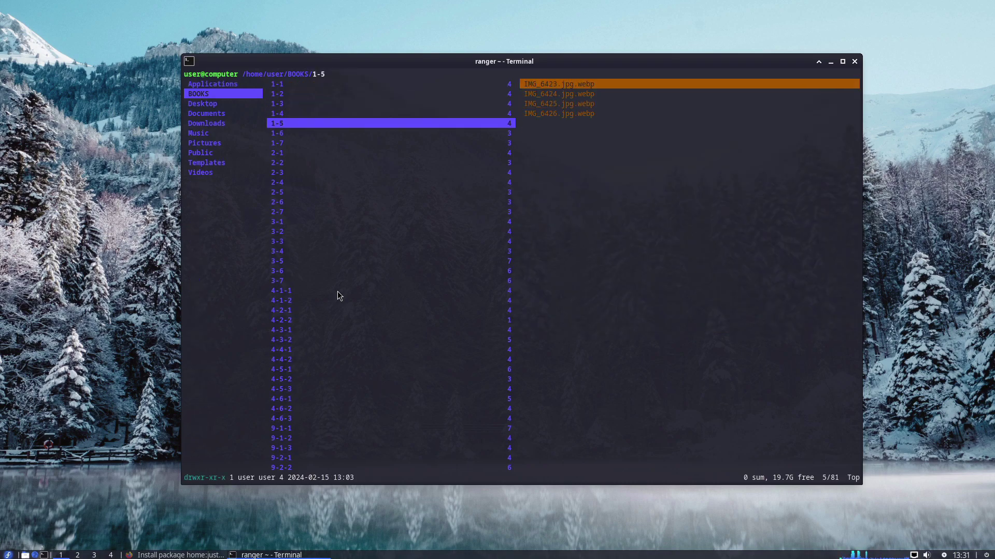
key(Right)
key(Down)
key(Down)
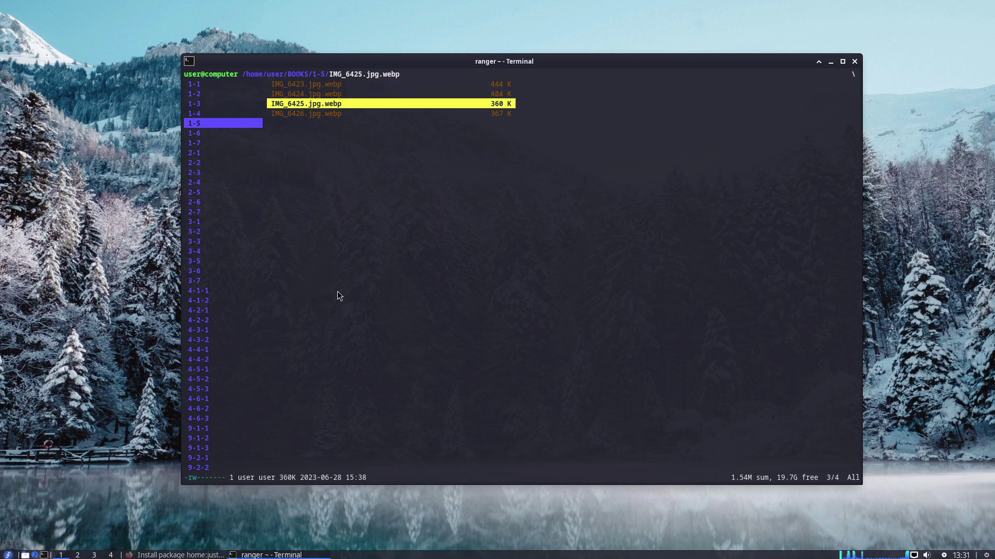
key(Up)
key(Up)
key(Down)
key(Down)
key(Down)
key(Left)
key(Down)
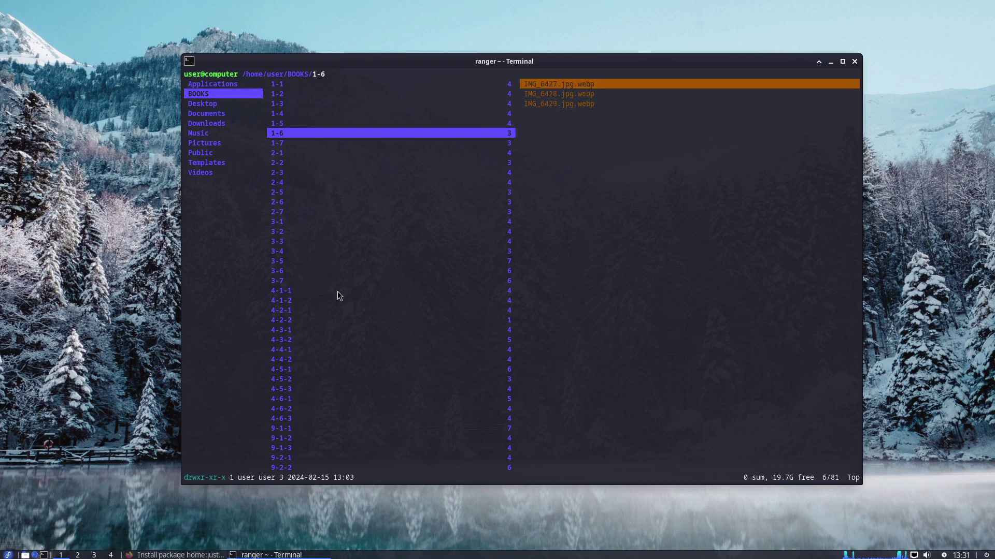
- Preview the photos in folders 1-6, including IMG_6428, and 1-7
key(Right)
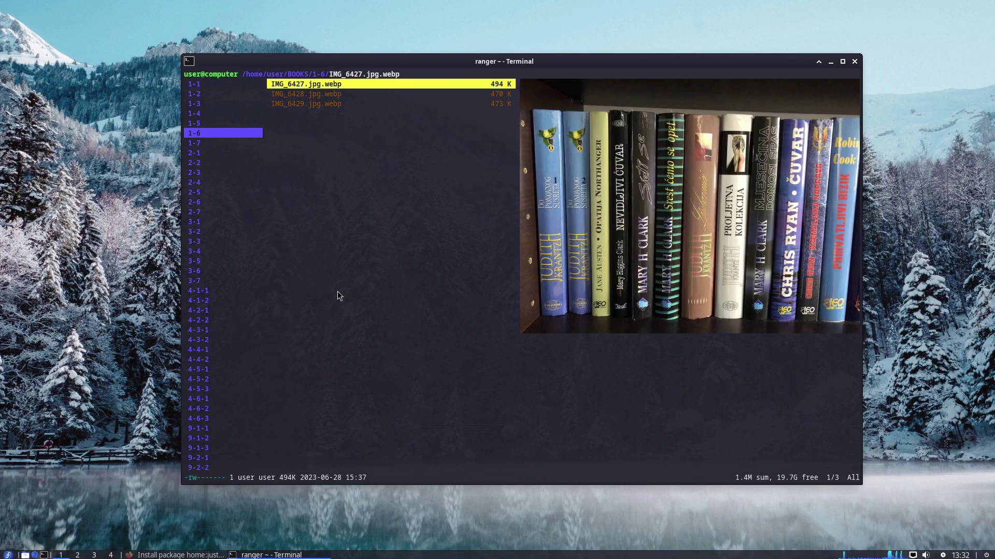
key(Down)
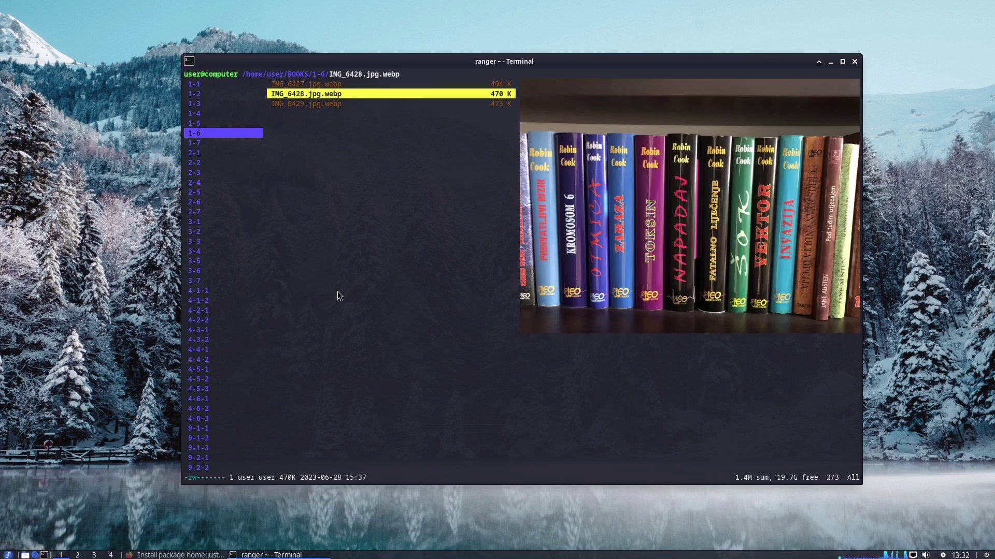
key(Left)
key(Down)
key(Right)
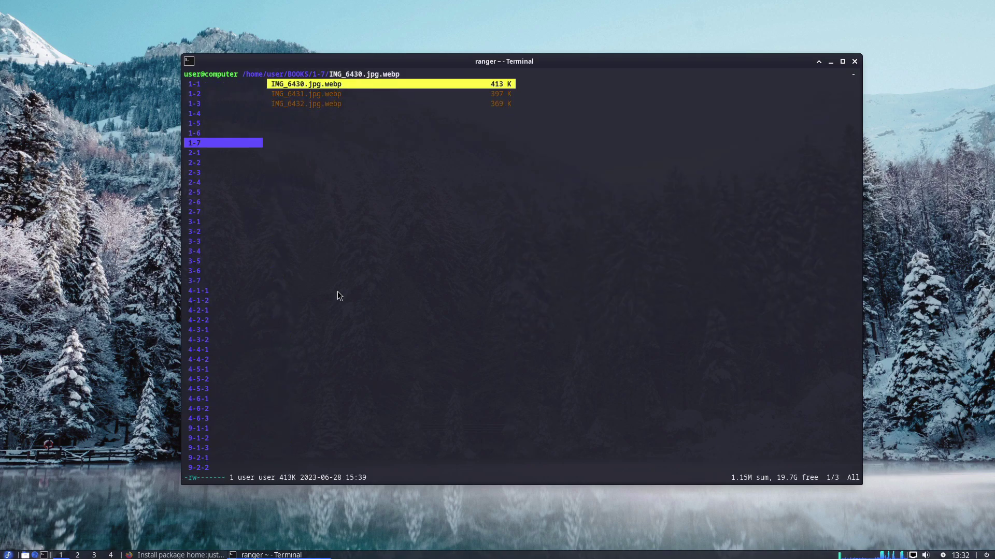
- Quit ranger and open its manual page with man ranger
key(Left)
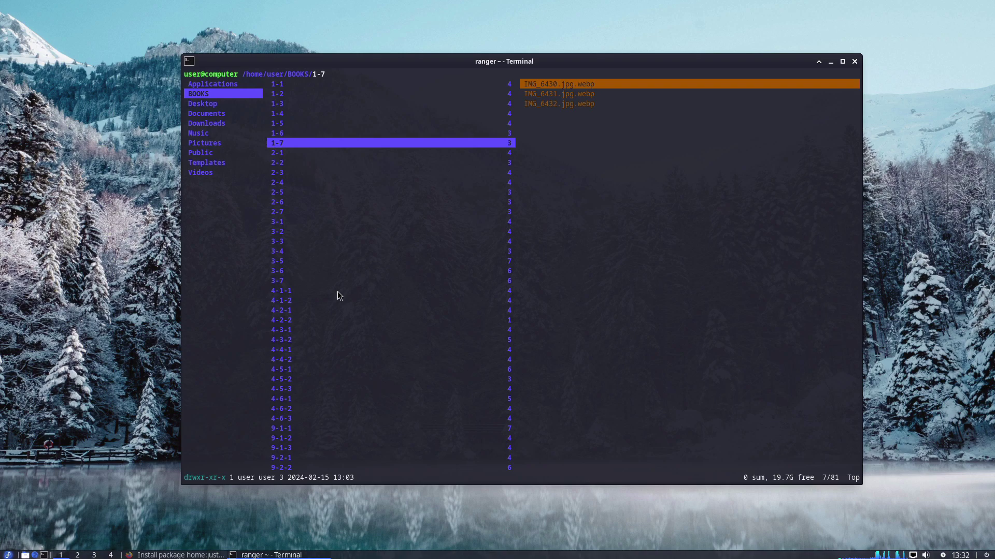
key(q)
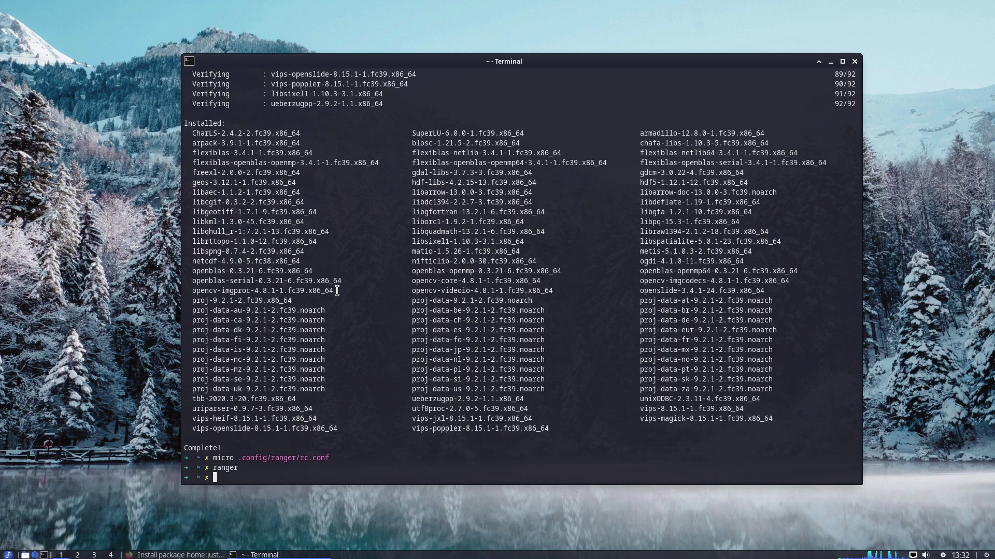
text(man ranger)
key(Return)
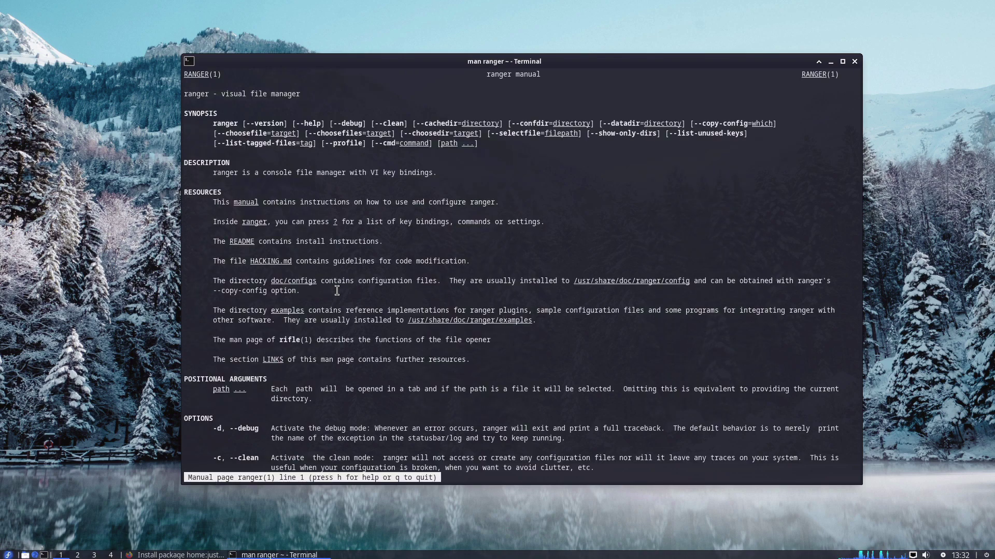
scroll(337, 291, down, 10)
scroll(336, 291, down, 15)
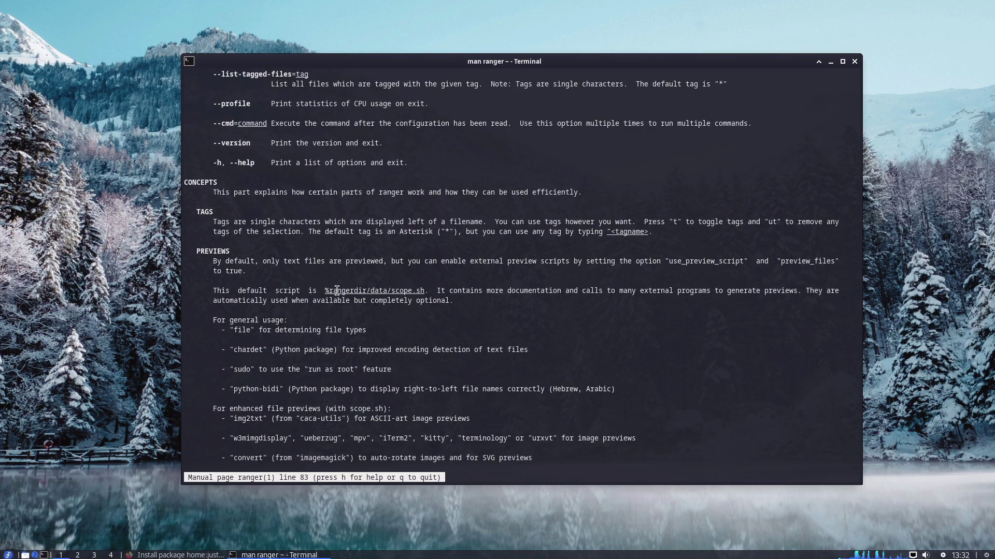
scroll(336, 291, down, 15)
scroll(337, 290, down, 15)
scroll(336, 291, down, 15)
scroll(337, 291, down, 15)
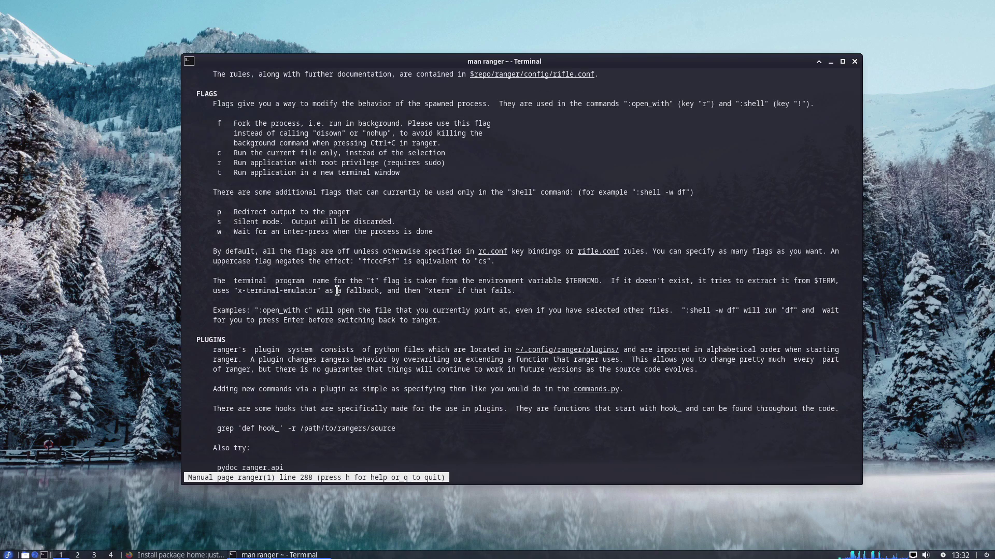
scroll(337, 291, down, 14)
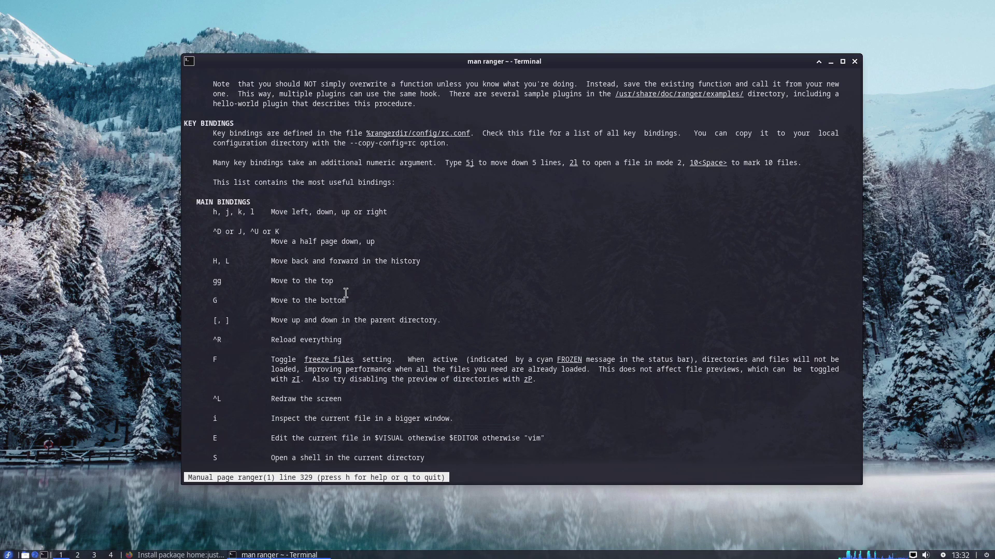
scroll(345, 293, down, 7)
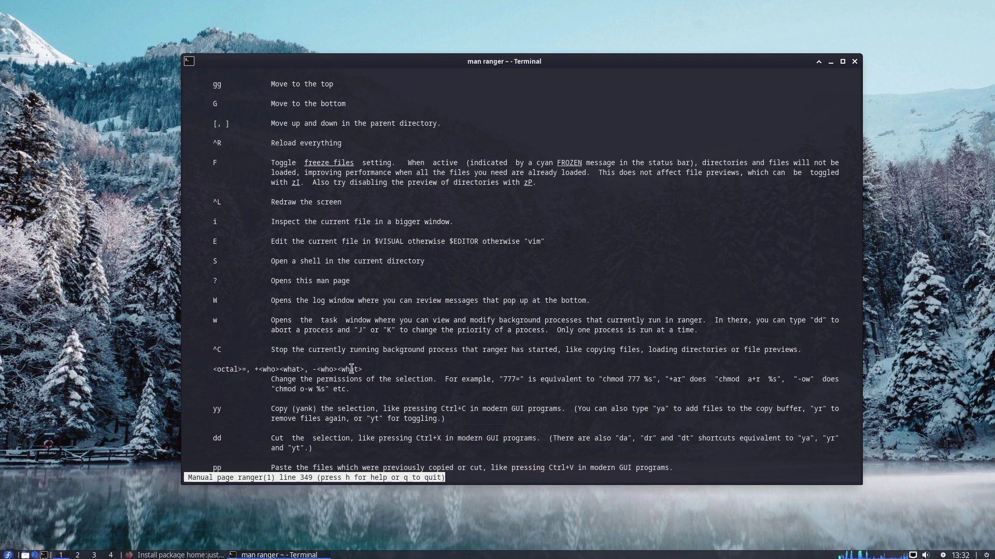
scroll(352, 369, down, 5)
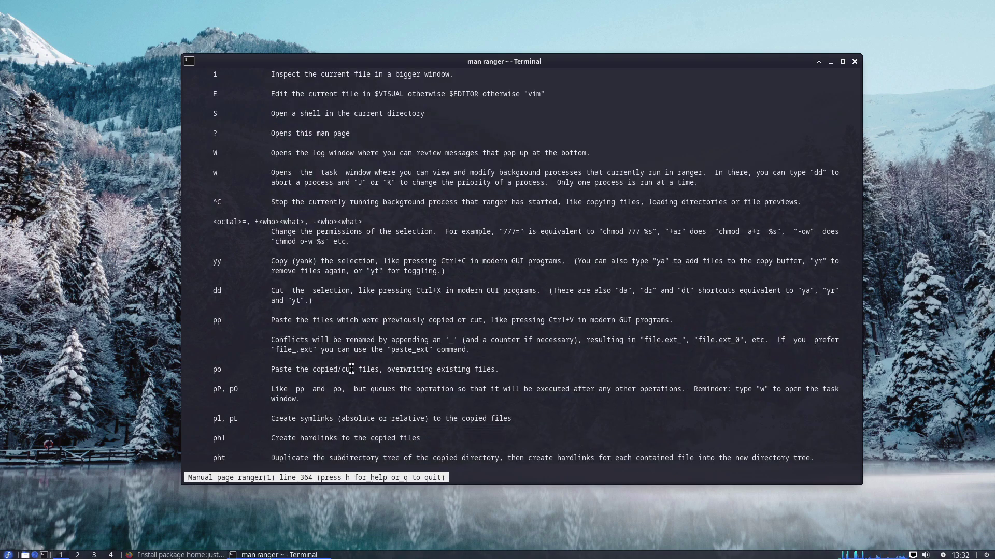
- Close the ranger man page after reading PREVIEWS and KEY BINDINGS
key(q)
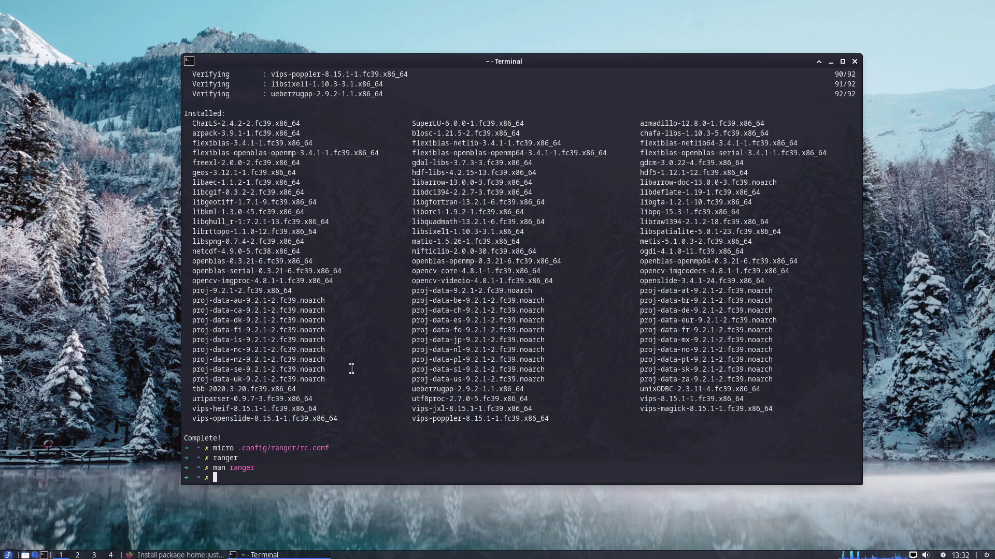